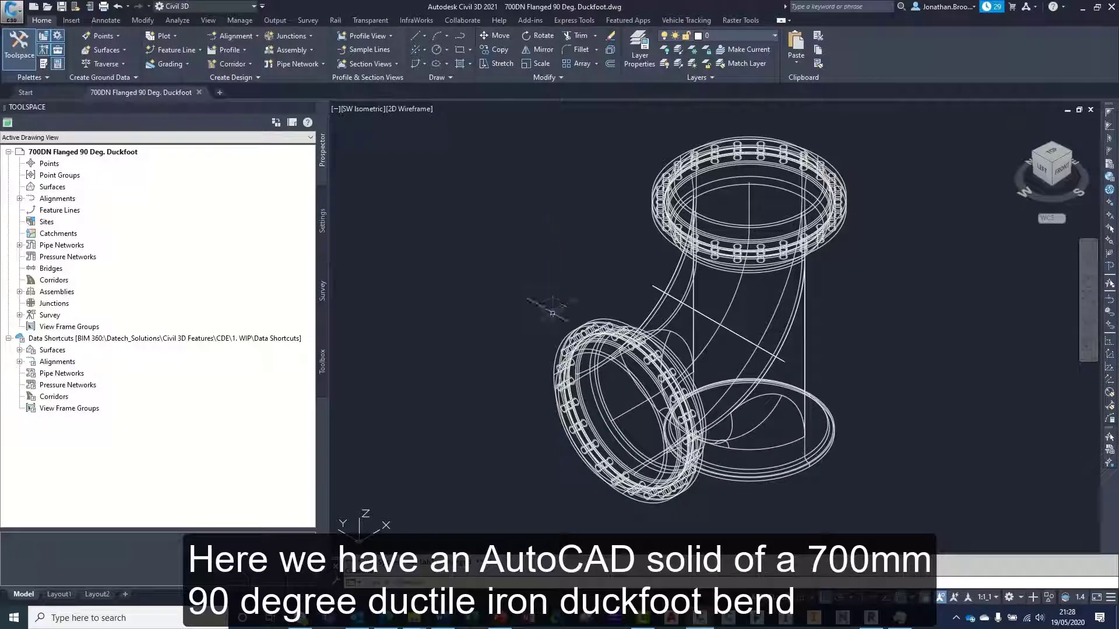
Inspect the duckfoot bend solid together with its centreline polyline in the Object Viewer, orbiting around the shaded model.
click(566, 338)
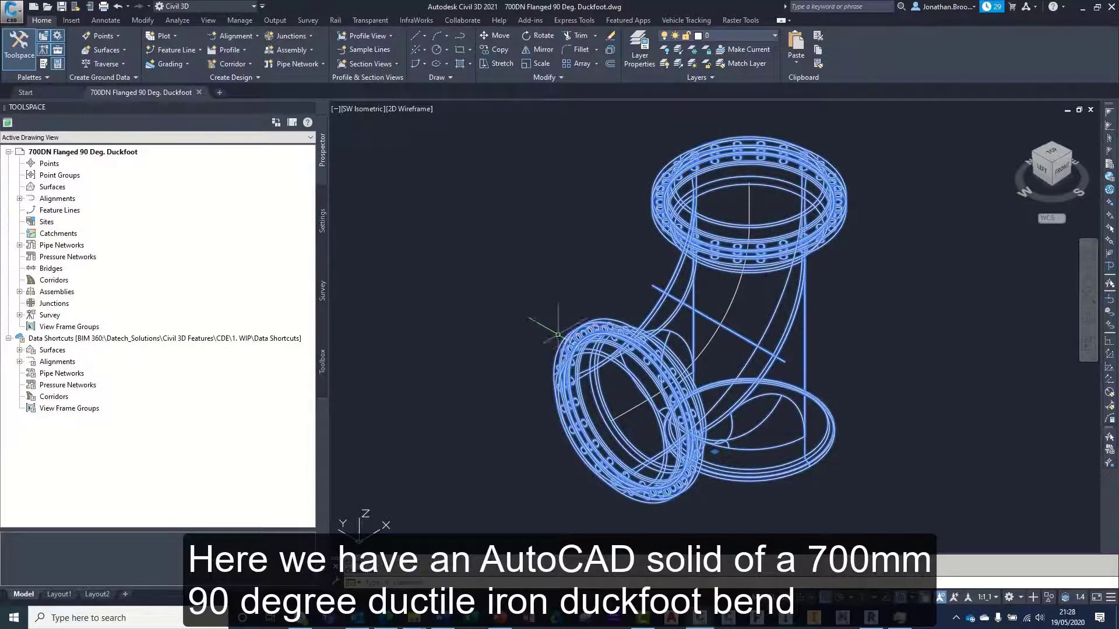
key(Escape)
click(703, 349)
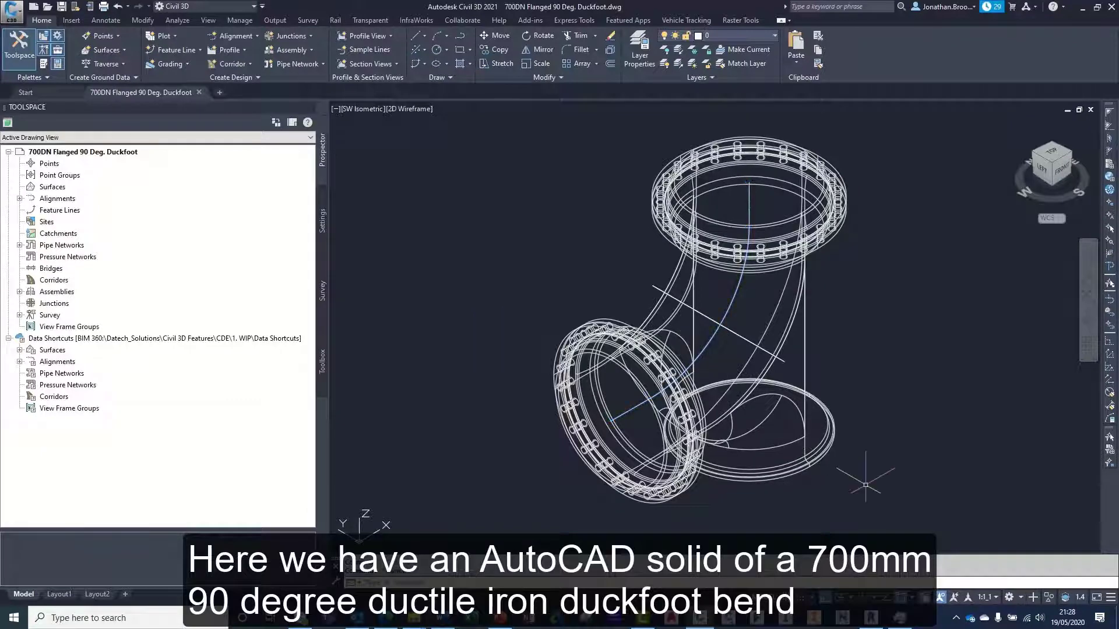
click(886, 495)
click(532, 312)
right_click(532, 312)
click(581, 422)
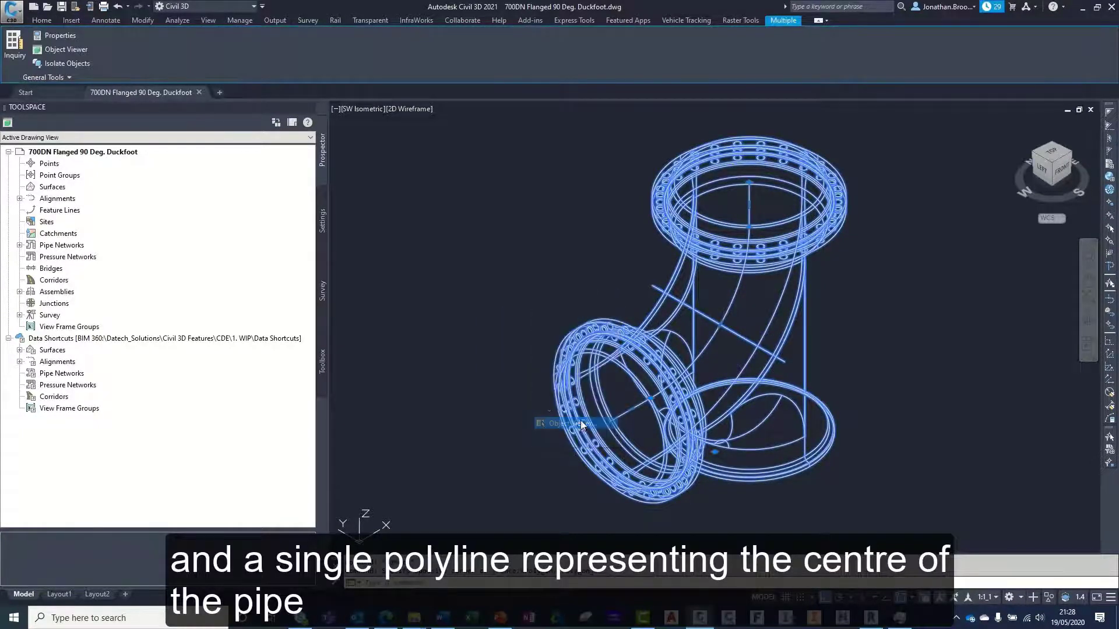
drag(541, 334, 609, 180)
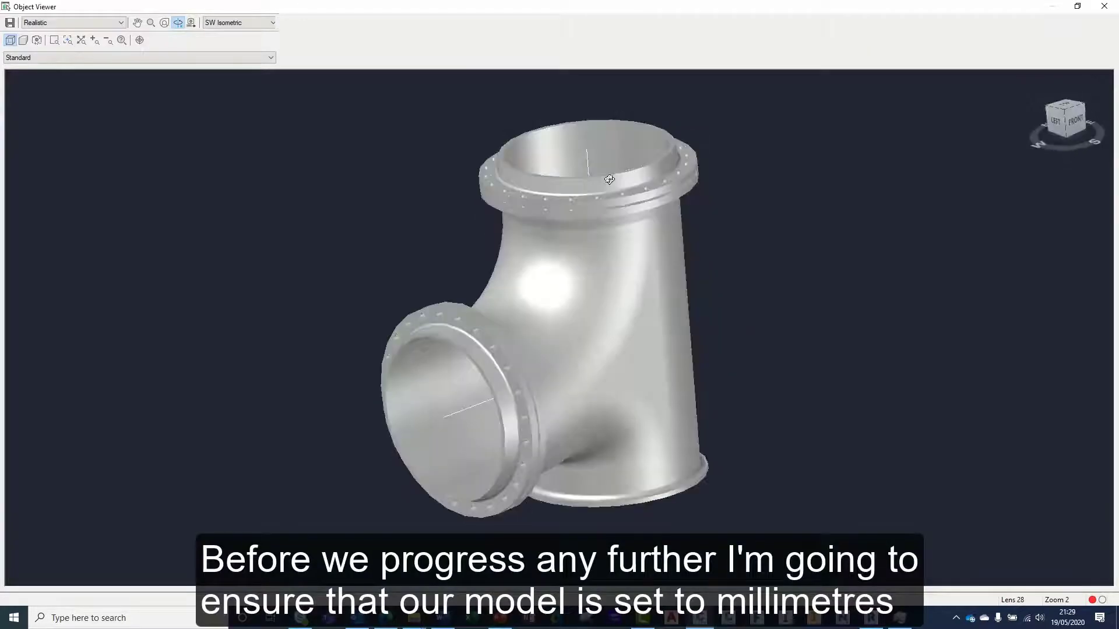
click(1103, 6)
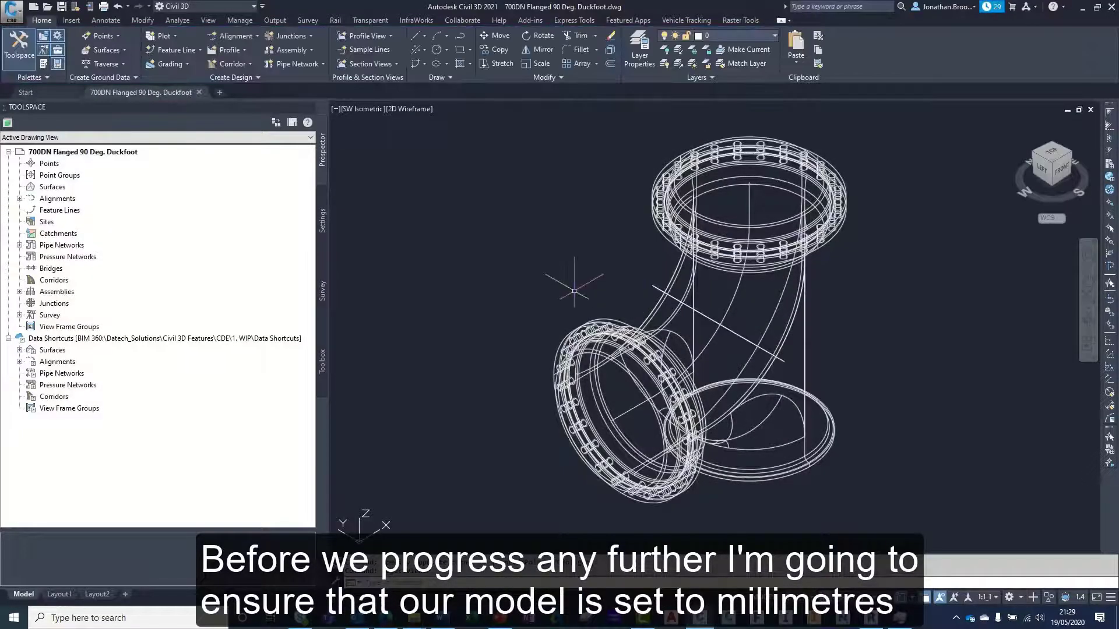
Check that the drawing units use Millimeters as the insertion scale.
text(units)
key(Return)
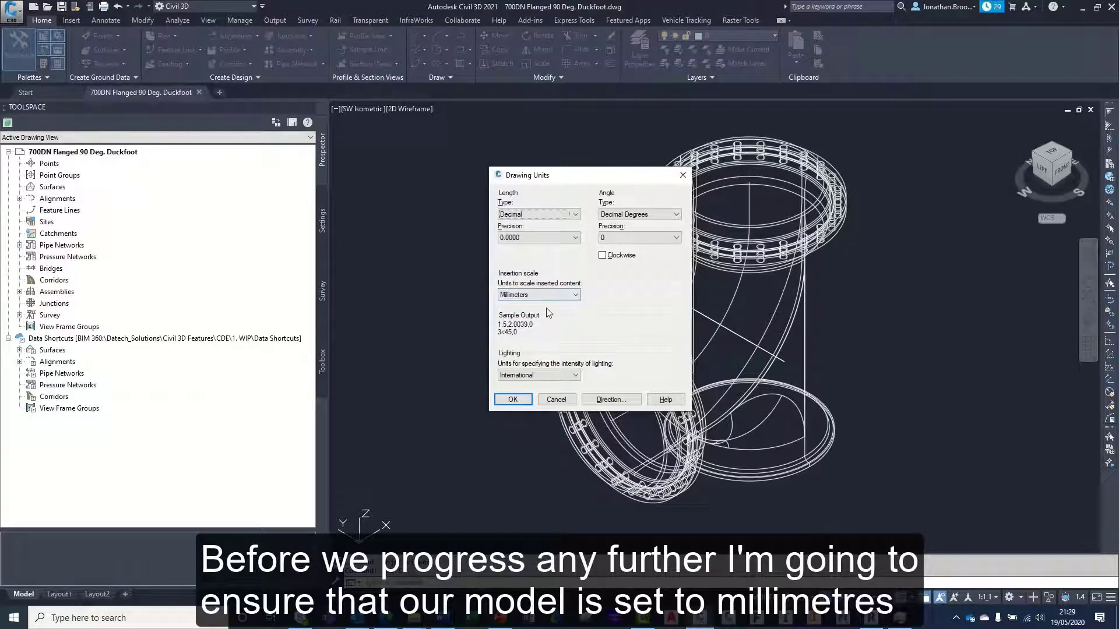
click(513, 399)
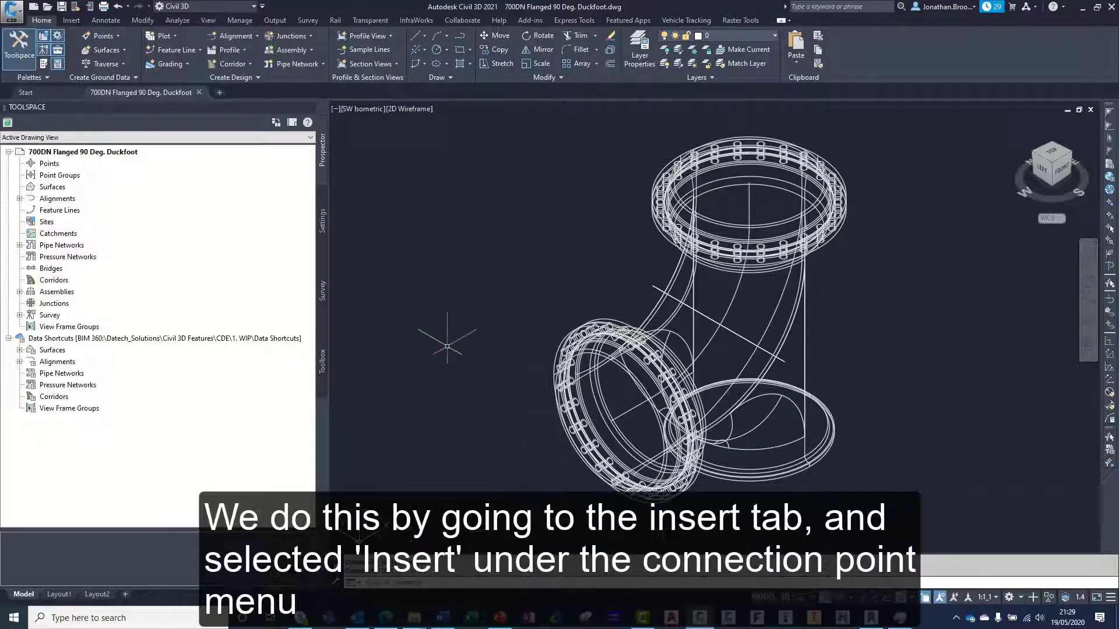
Insert a connection point on the solid at the lower side flange's centreline end, directed along the polyline, without engineering data.
click(71, 20)
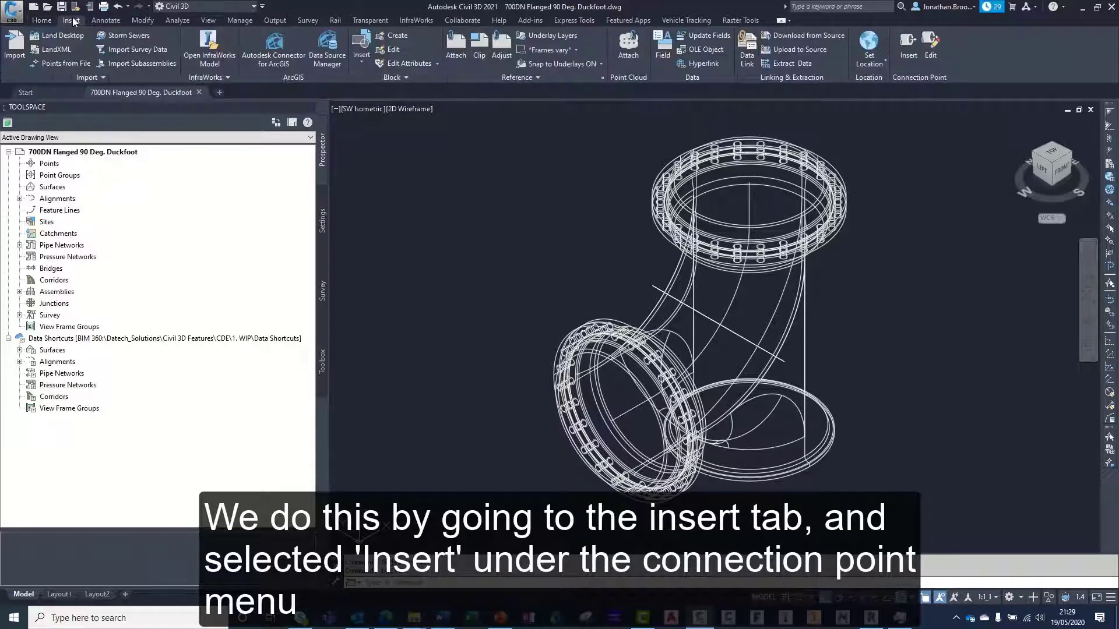
click(908, 57)
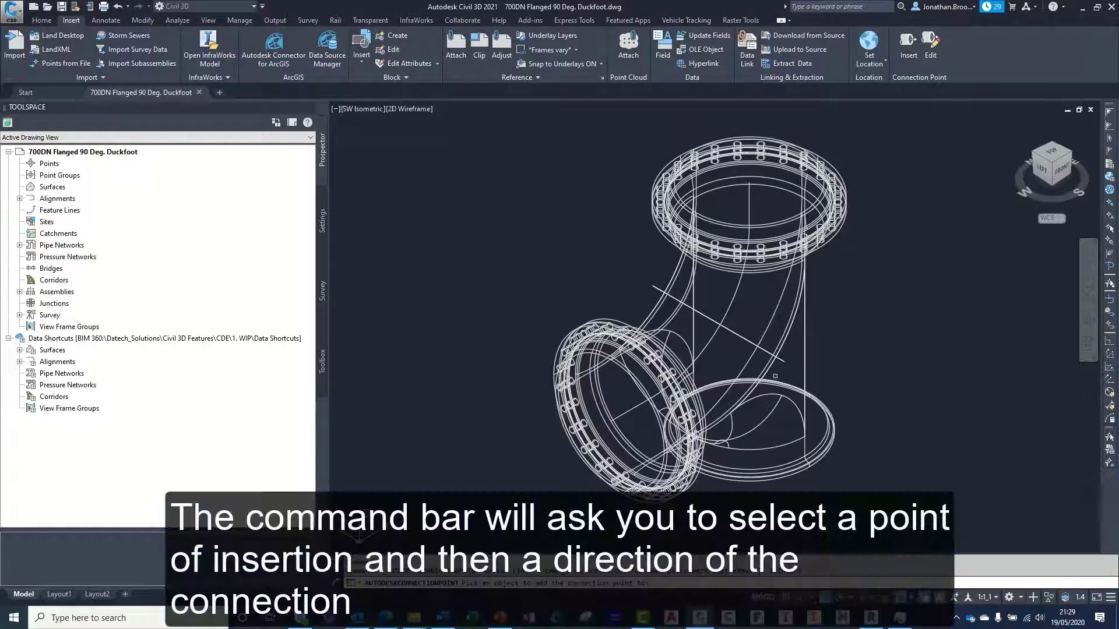
click(769, 371)
scroll(649, 434, up, 5)
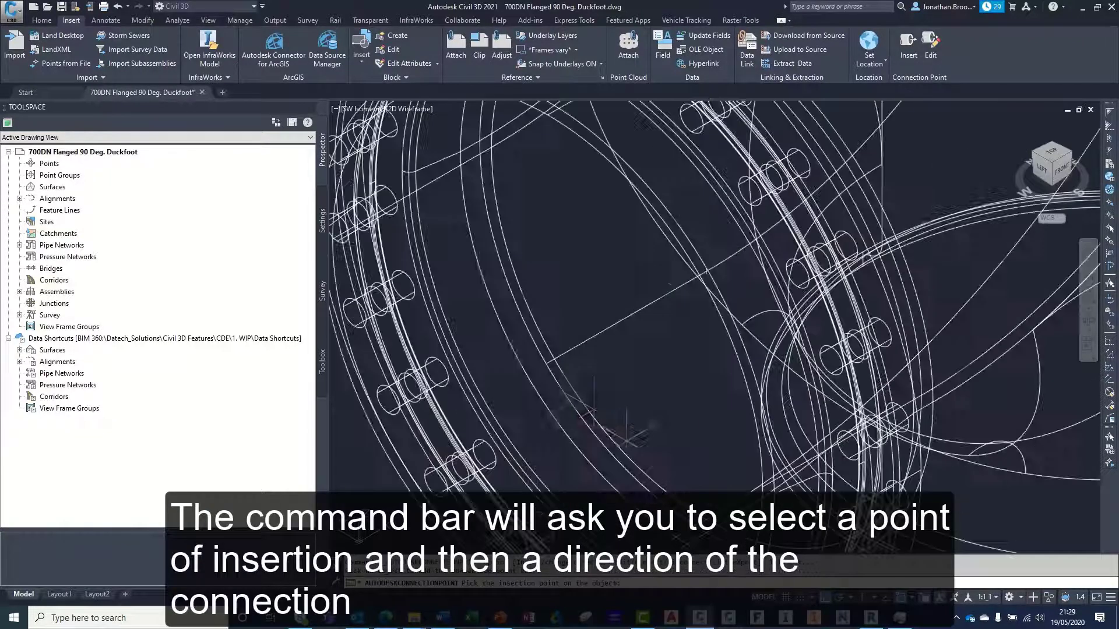
click(626, 316)
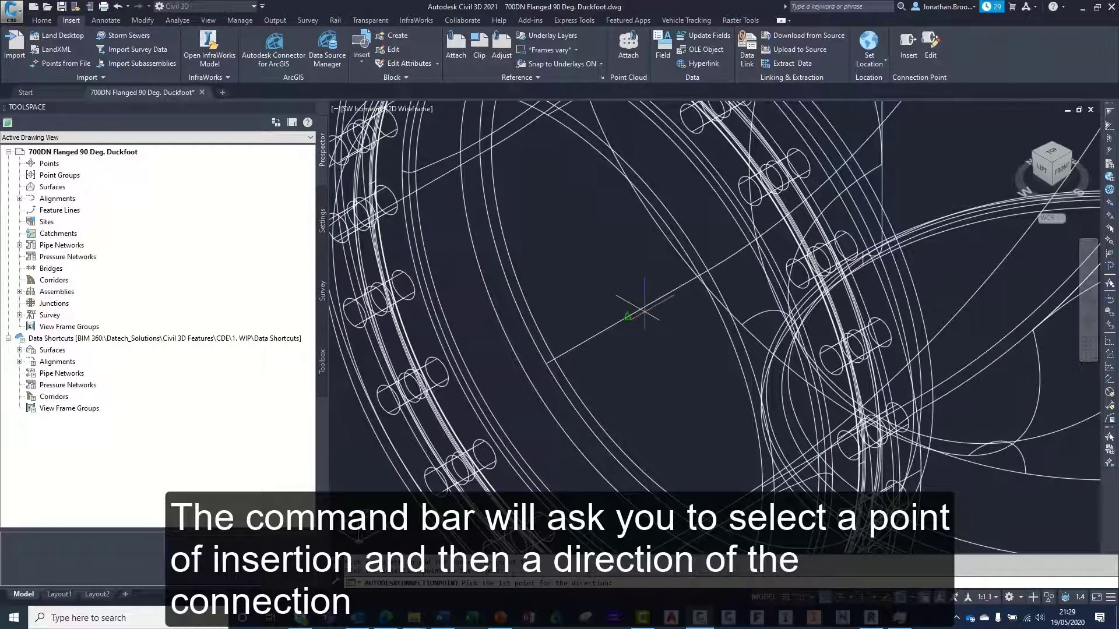
click(571, 349)
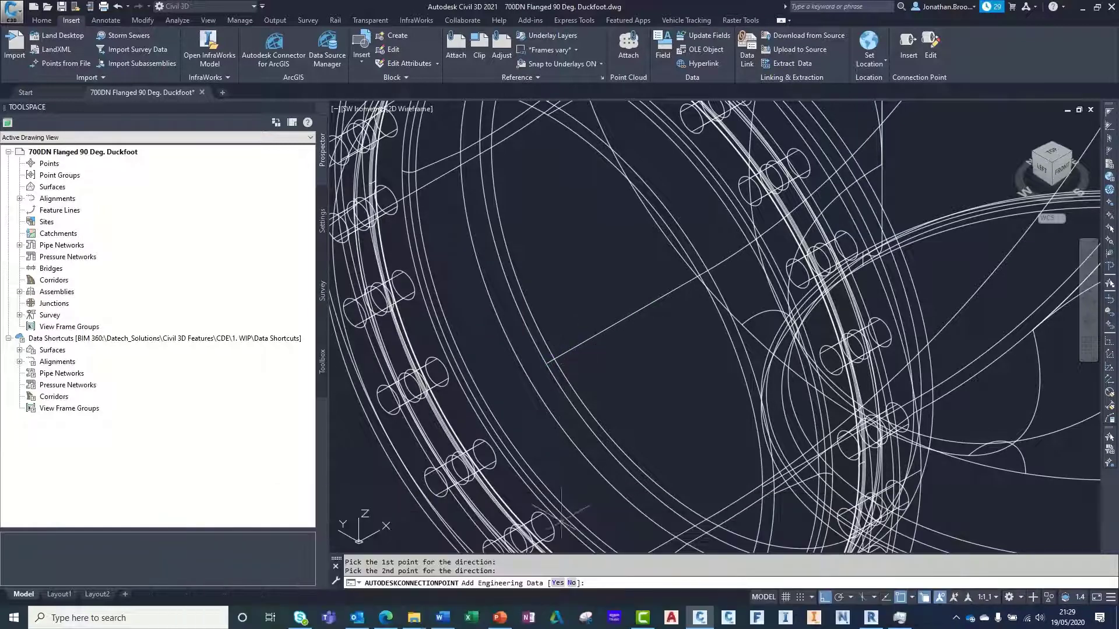
click(572, 582)
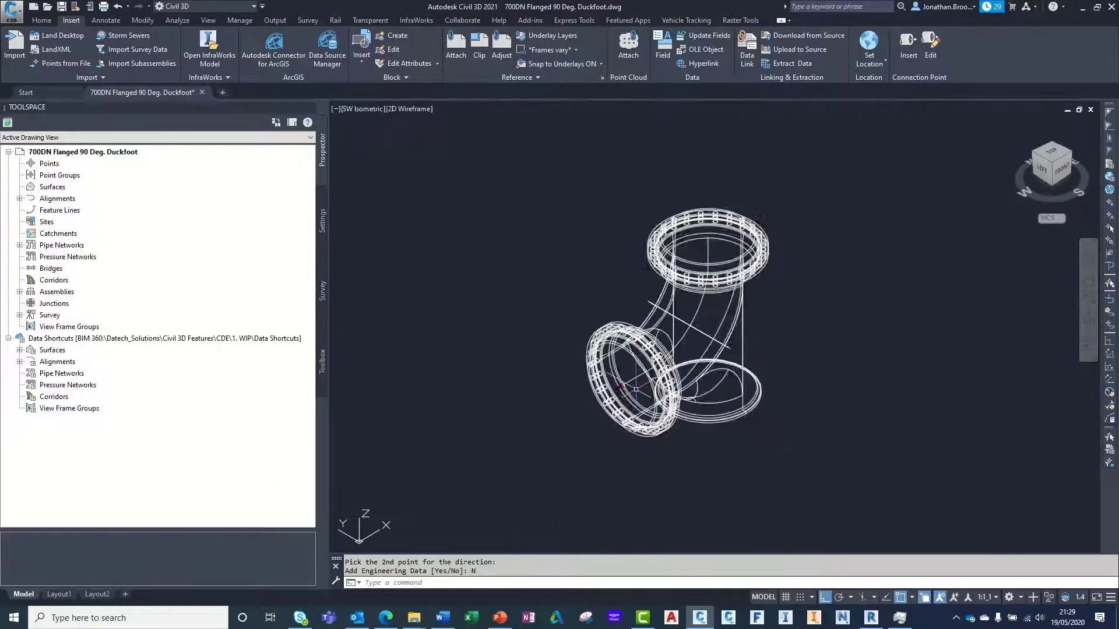
Insert a connection point at the upper flange's centreline endpoint, directed outward along the vertical polyline segment, without engineering data.
scroll(667, 267, up, 5)
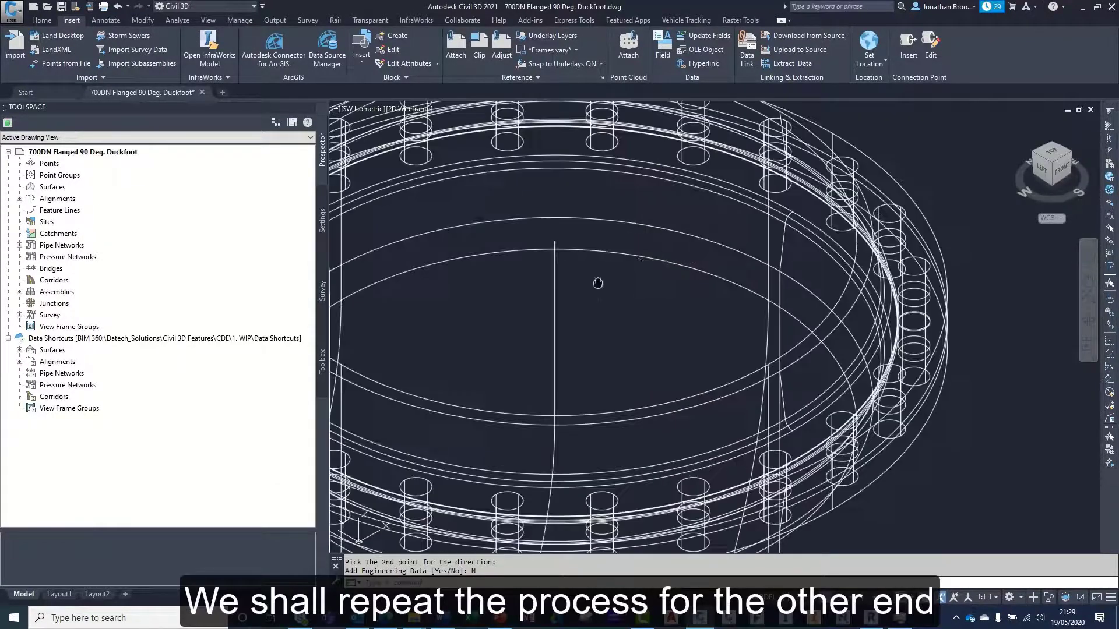
click(908, 44)
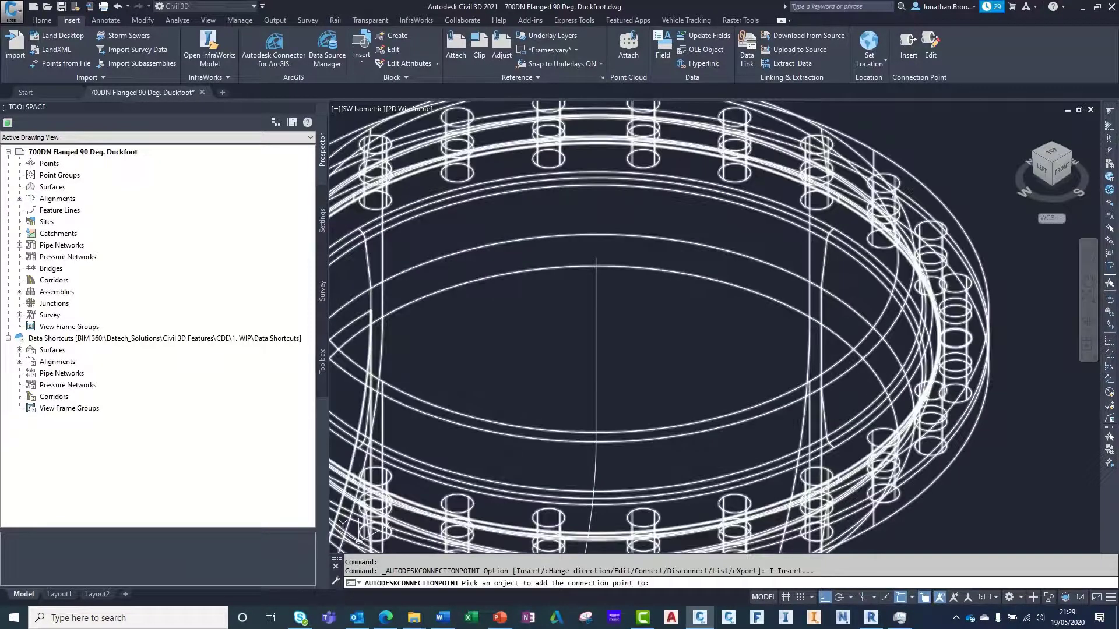
click(893, 187)
scroll(664, 245, up, 2)
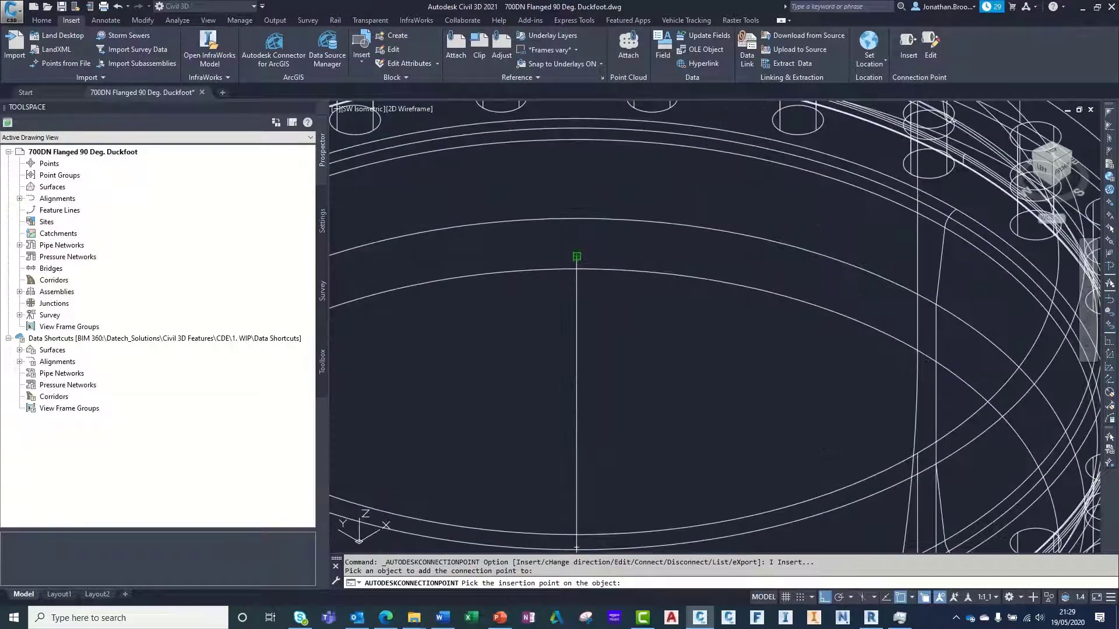
click(576, 256)
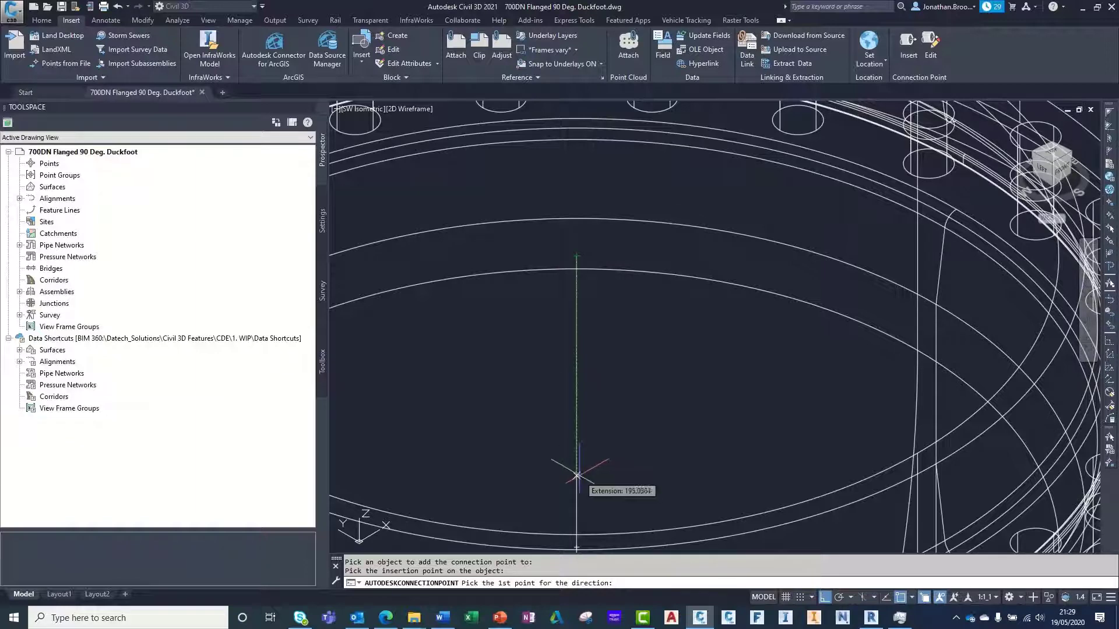
scroll(576, 461, down, 4)
click(576, 458)
scroll(577, 457, up, 4)
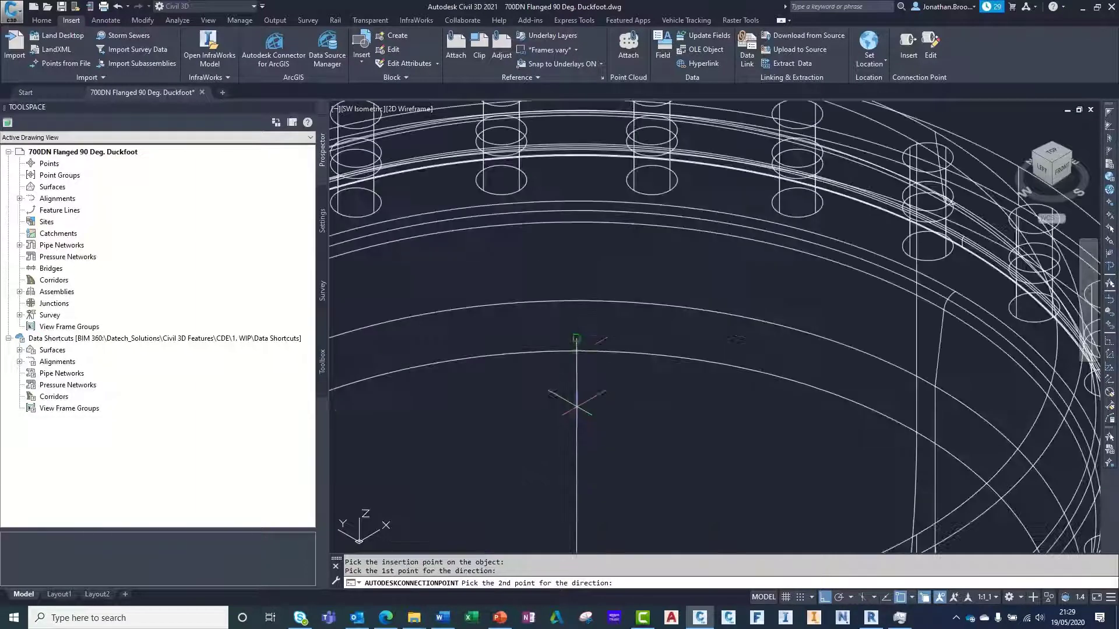
click(577, 339)
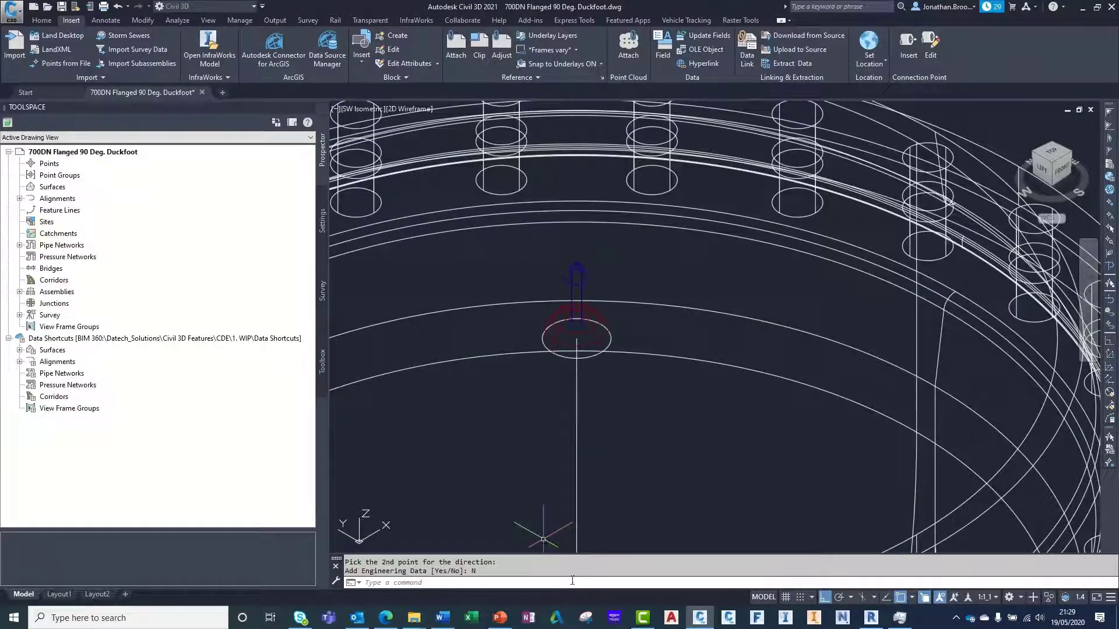
Run PUBLISHPARTCONTENT on the duckfoot solid and its centreline polyline, choosing Millimeters as the unit and Elbow as the part type.
scroll(665, 391, down, 10)
middle_drag(600, 425, 562, 311)
scroll(641, 364, up, 4)
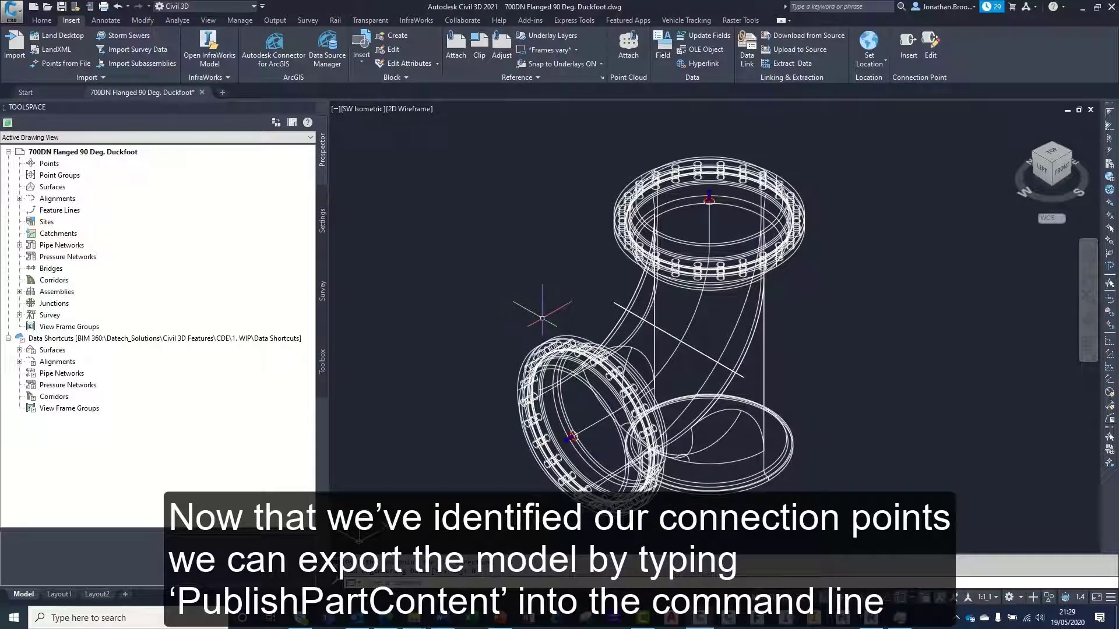
text(li)
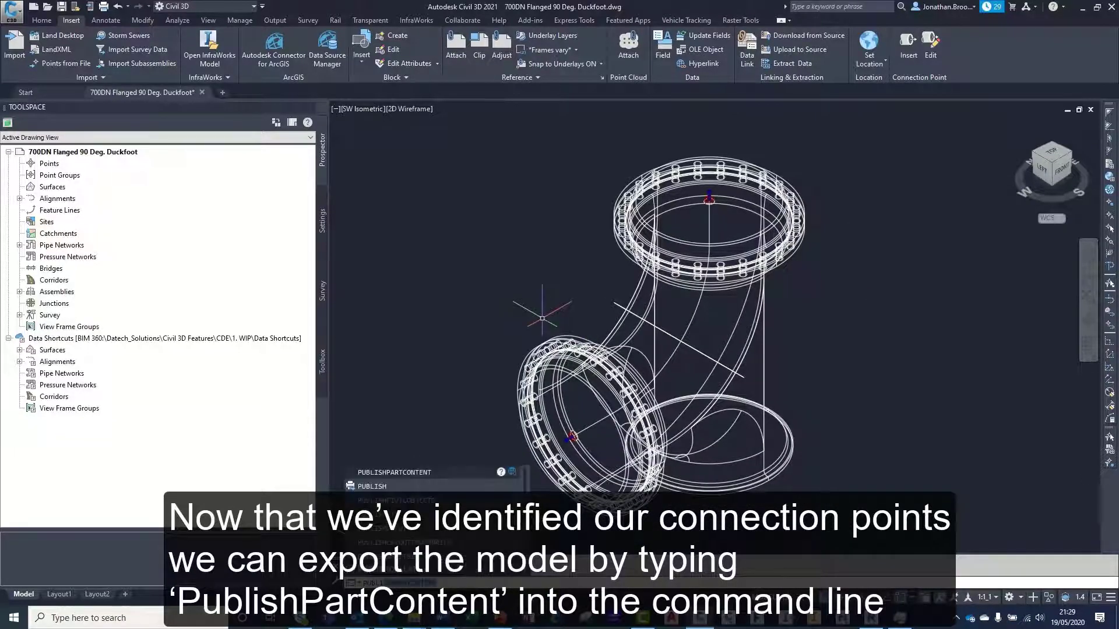
text(shpart)
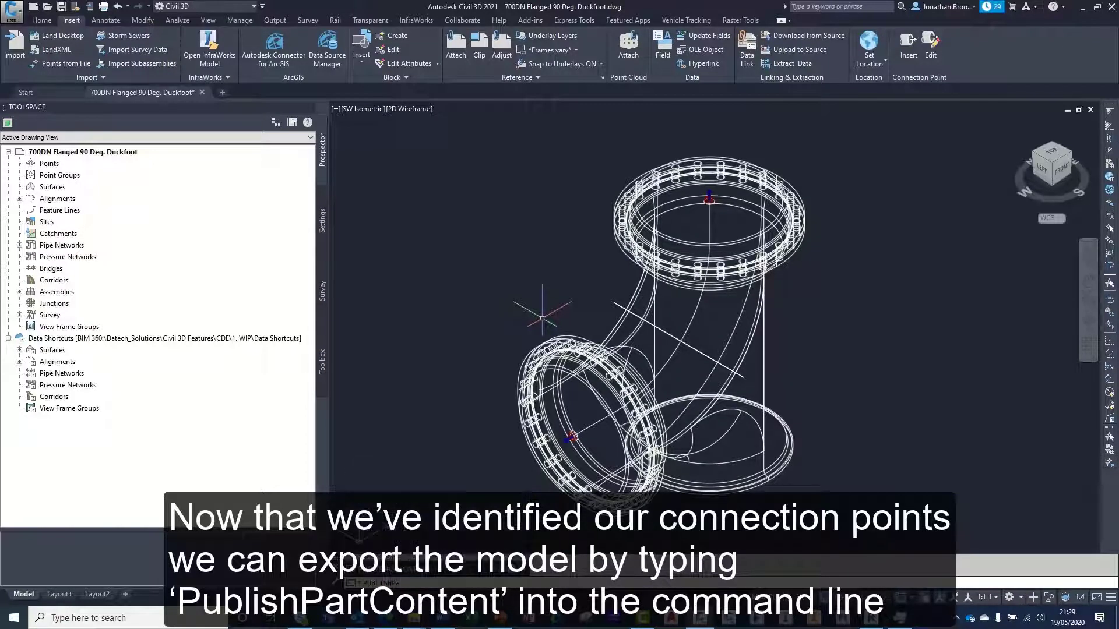
text(con)
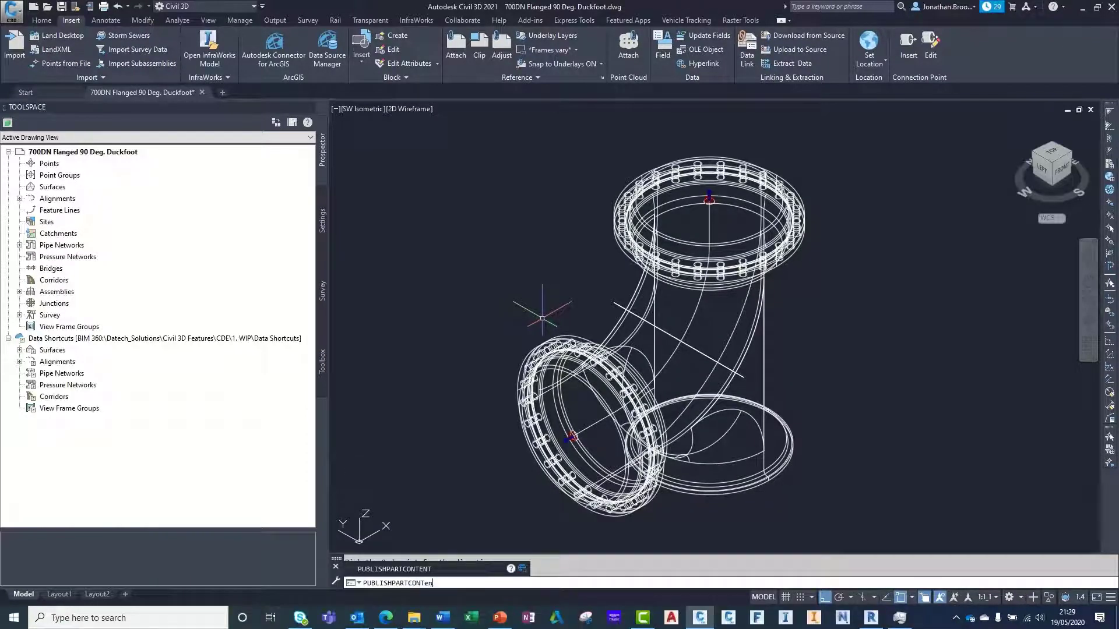
key(Return)
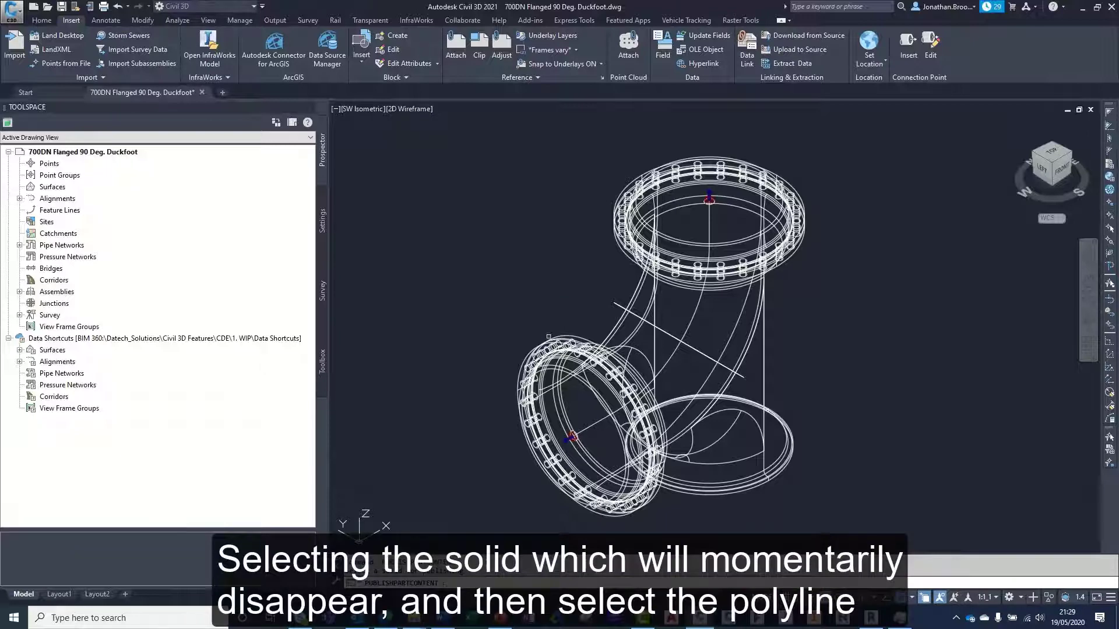
click(548, 339)
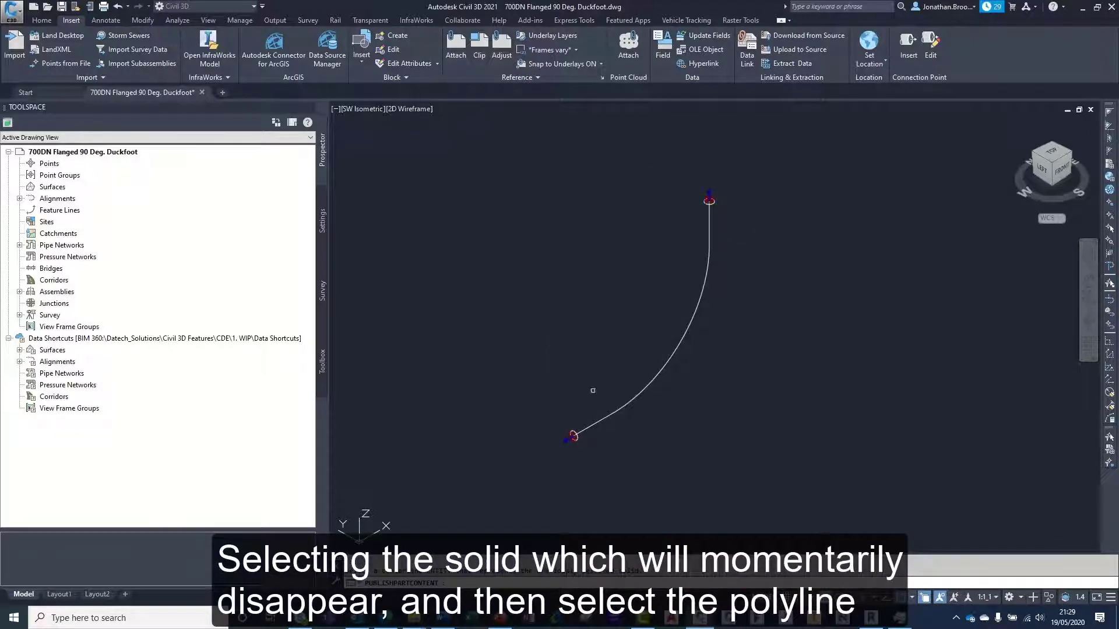
click(600, 420)
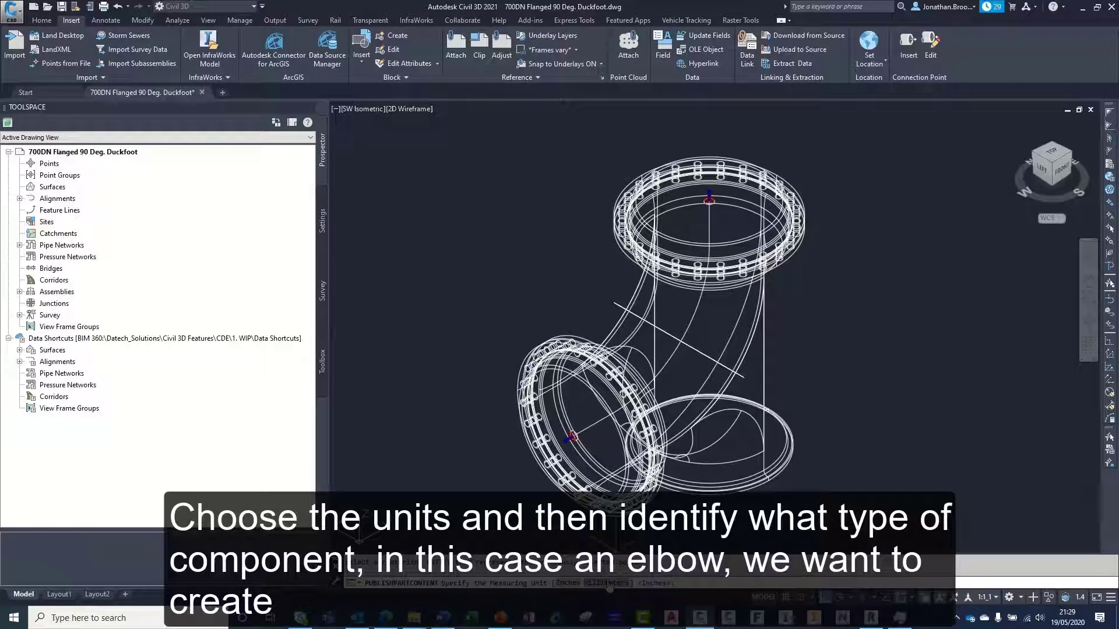
click(605, 583)
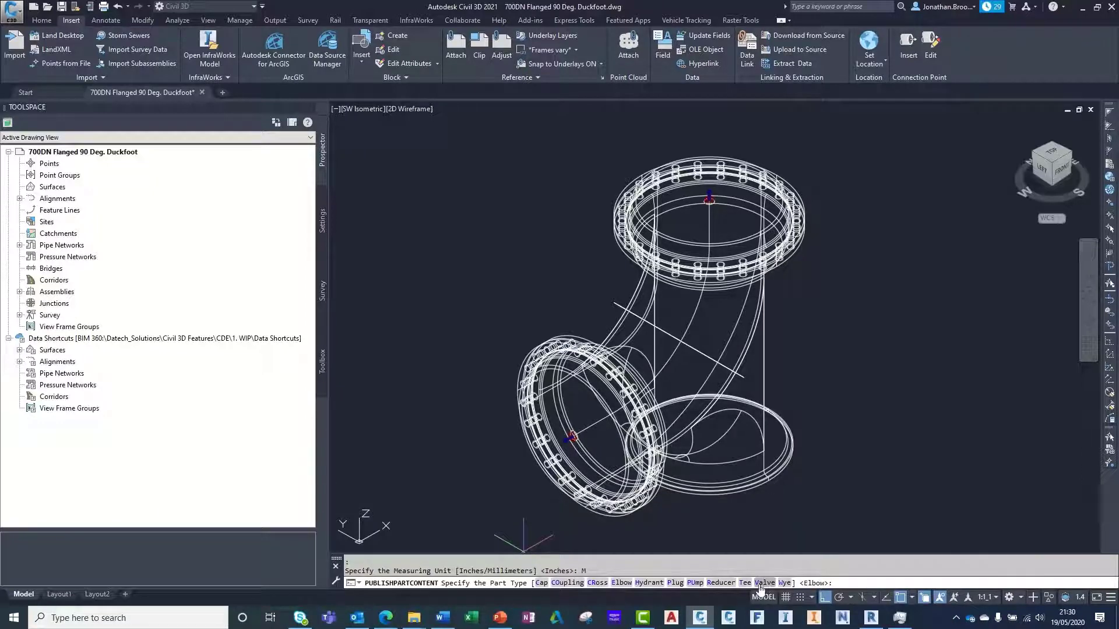
click(619, 584)
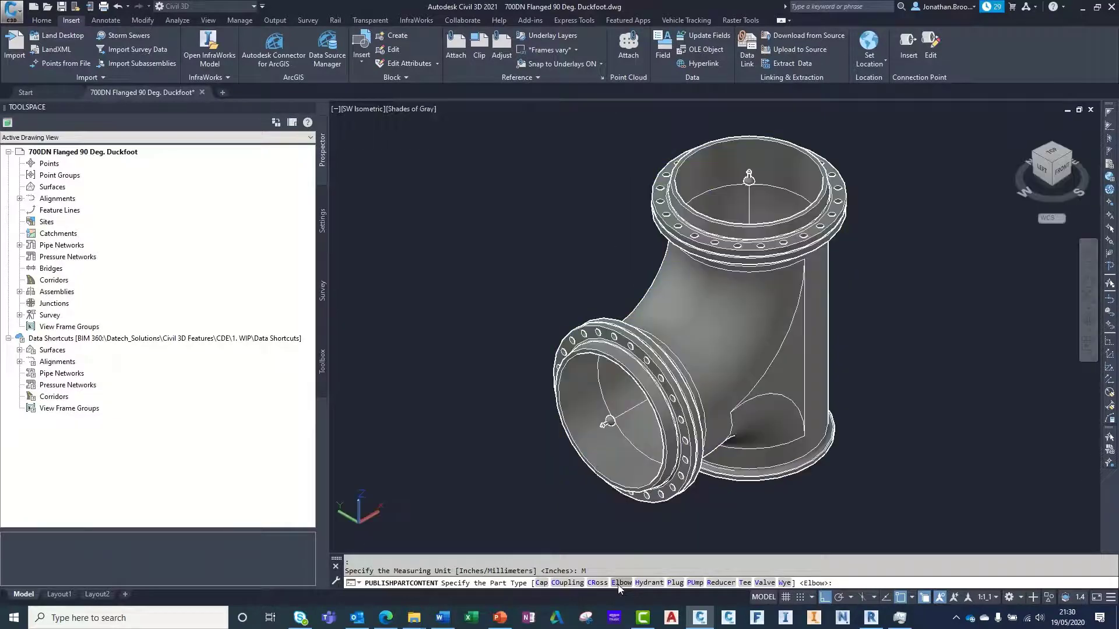
Save the content file as 700DN Flanged 90 Deg. Duckfoot.content in the component library under D:\CADLibrary\Civil 3D\Component.
click(531, 182)
click(536, 231)
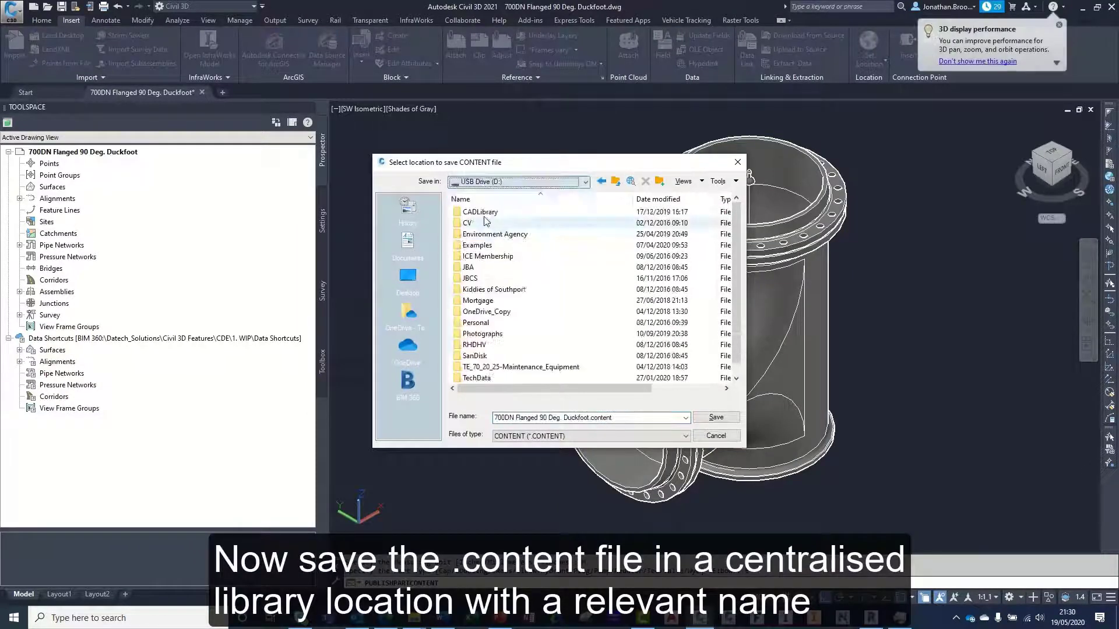
double_click(488, 212)
double_click(488, 213)
double_click(488, 212)
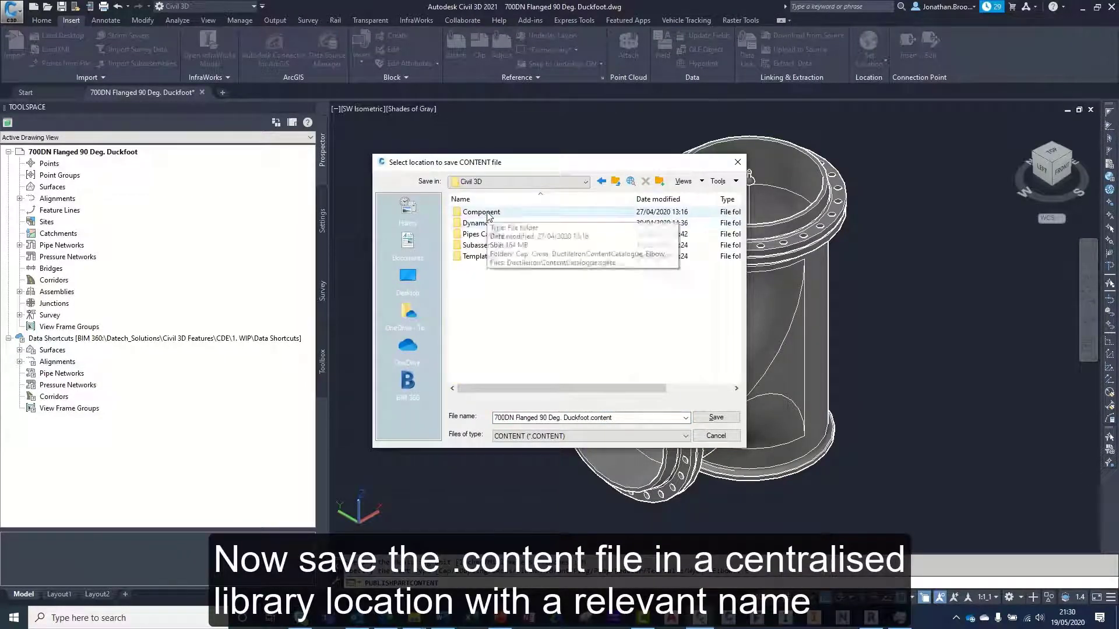
double_click(473, 214)
double_click(473, 225)
click(715, 417)
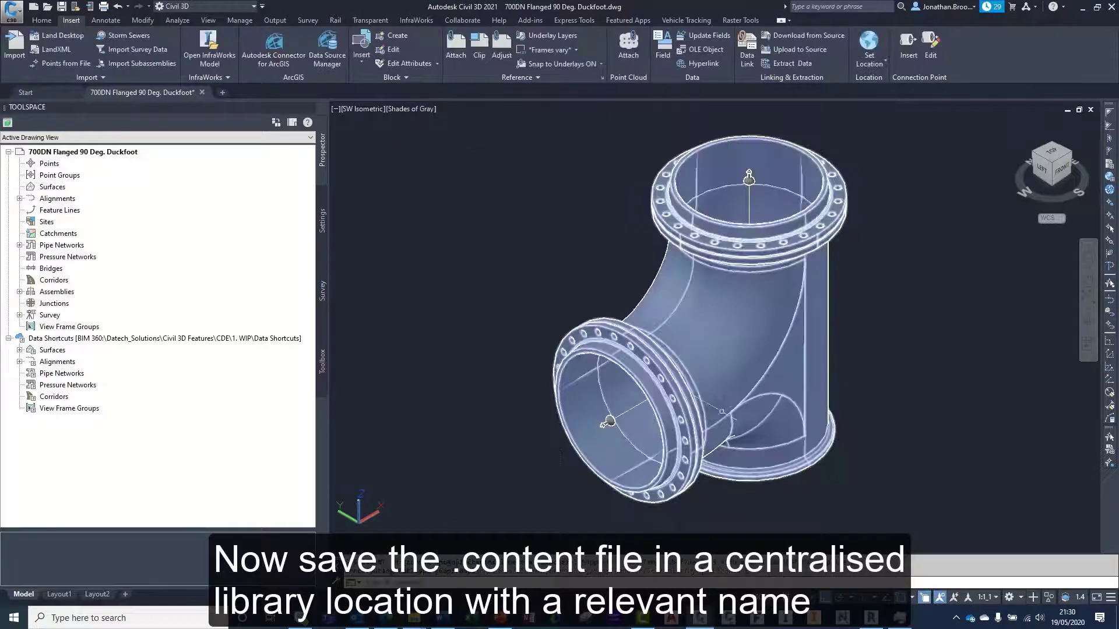
Change the visual style of the model viewport.
click(413, 109)
click(444, 177)
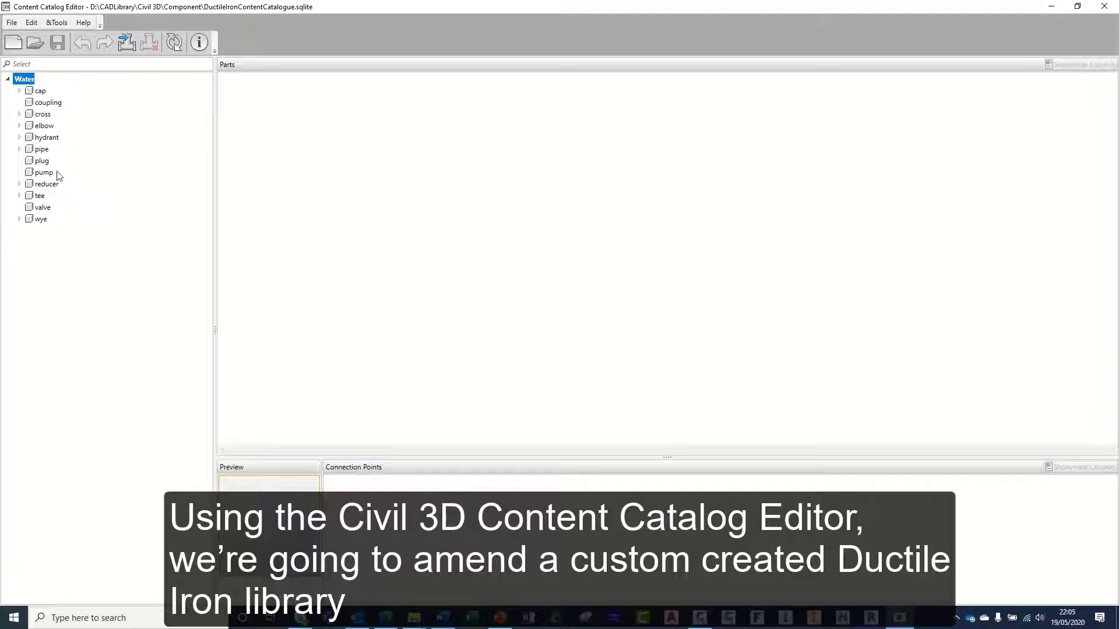
Start importing a part to the 90 Deg. Flanged Ductile Iron Elbow Duckfoot family from the file 700DN Flanged 90 Deg. Duckfoot.content.
click(19, 125)
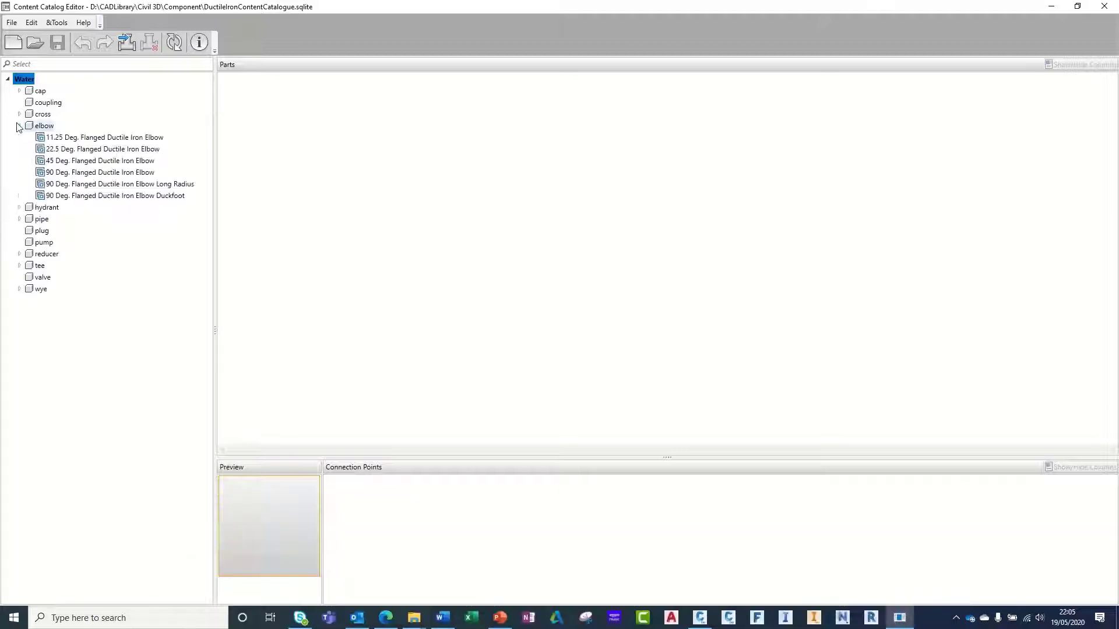
click(117, 195)
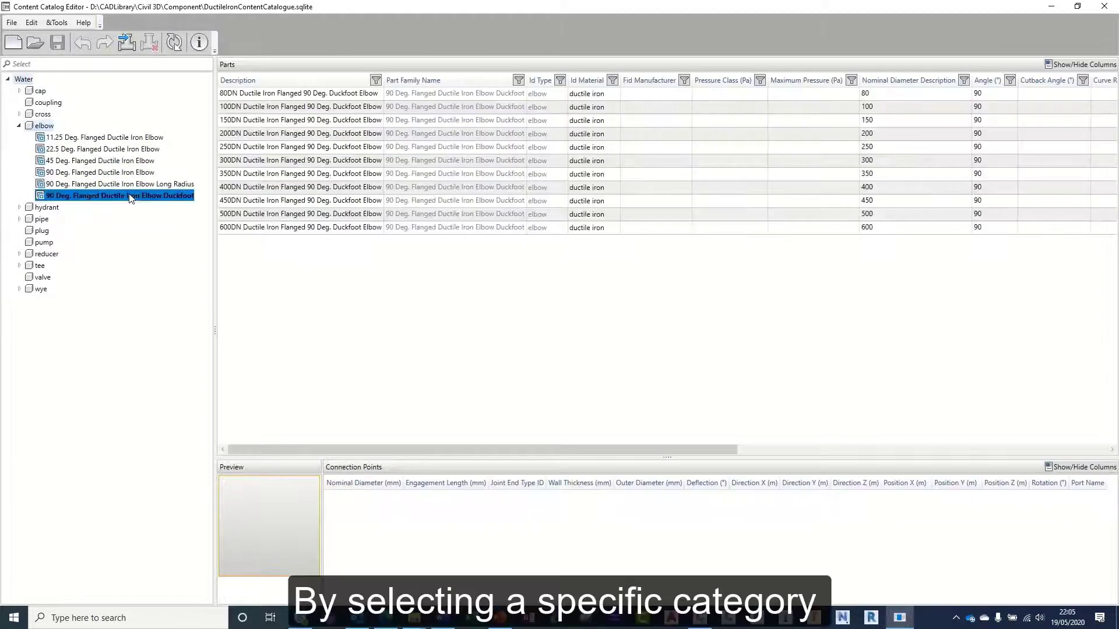
click(127, 46)
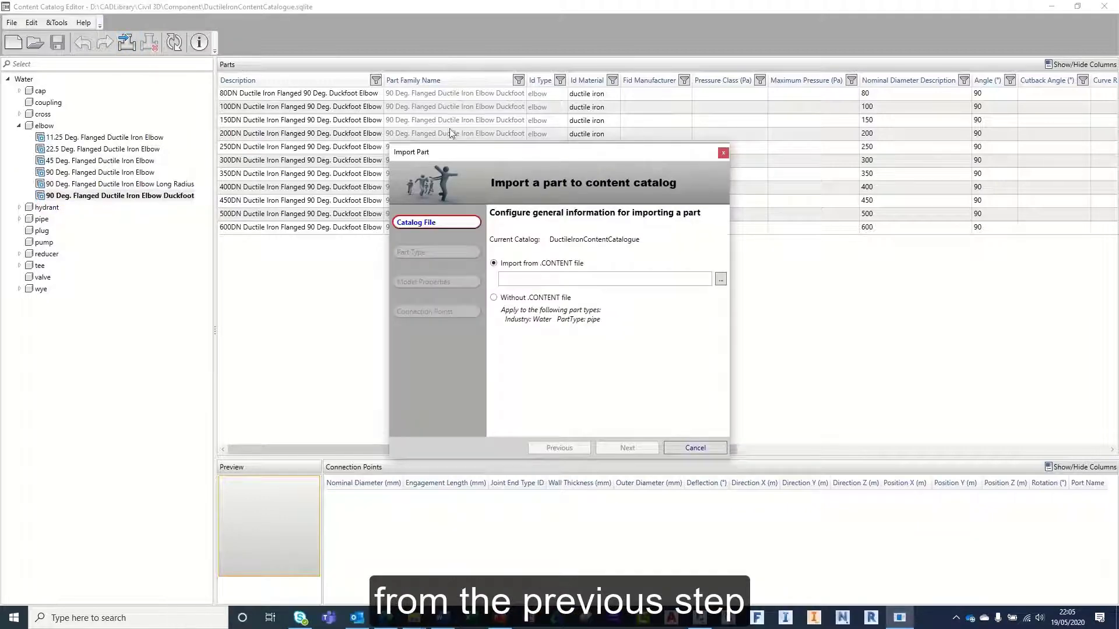
click(721, 281)
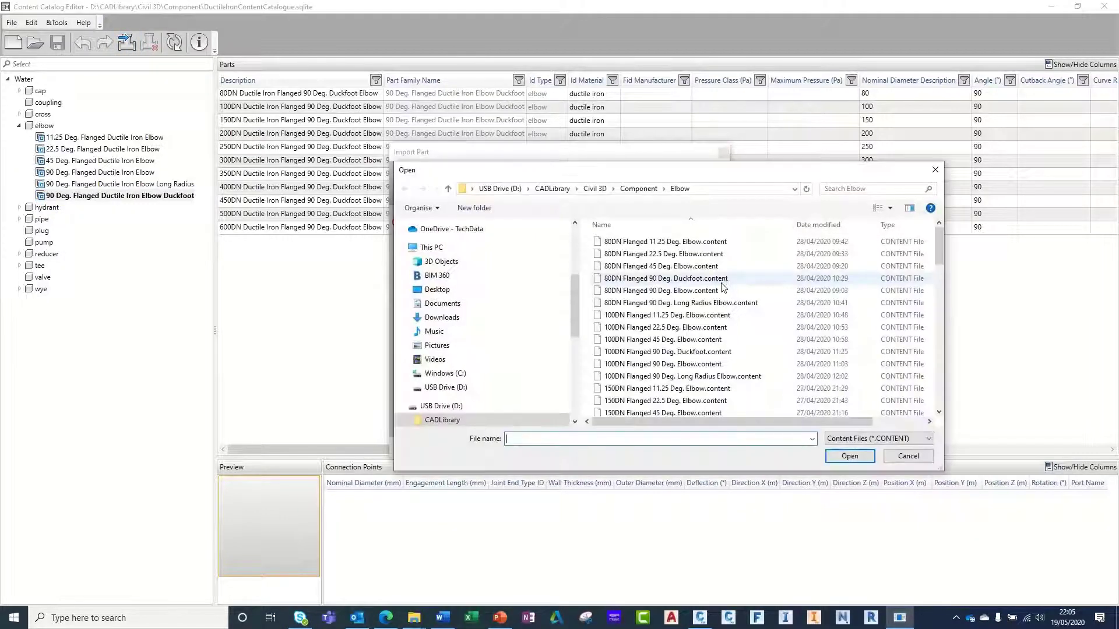
drag(938, 246, 944, 387)
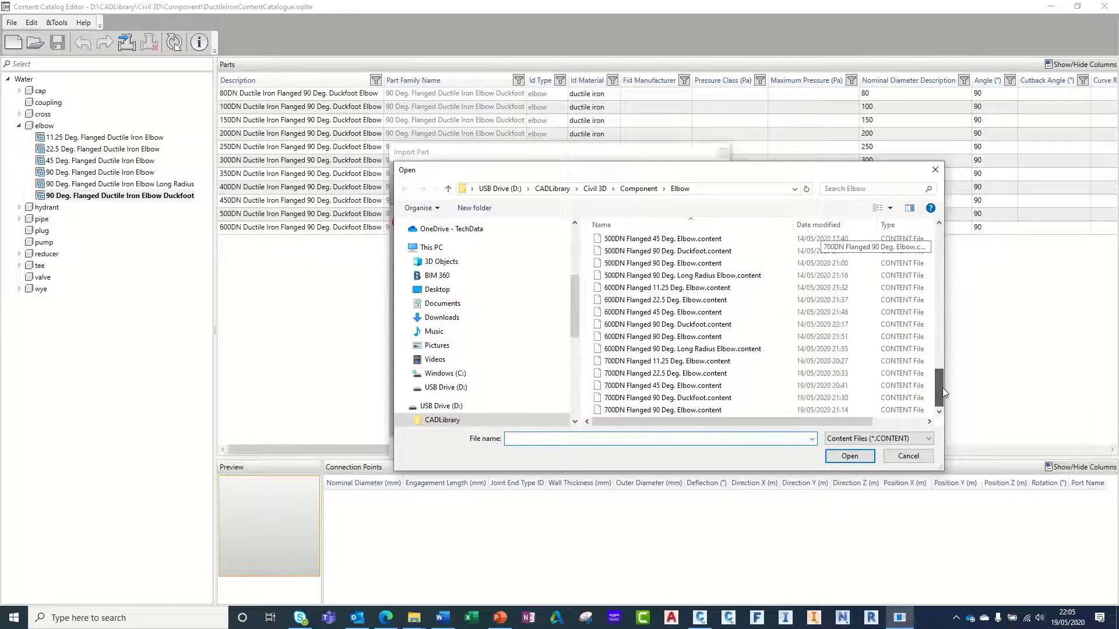
click(706, 398)
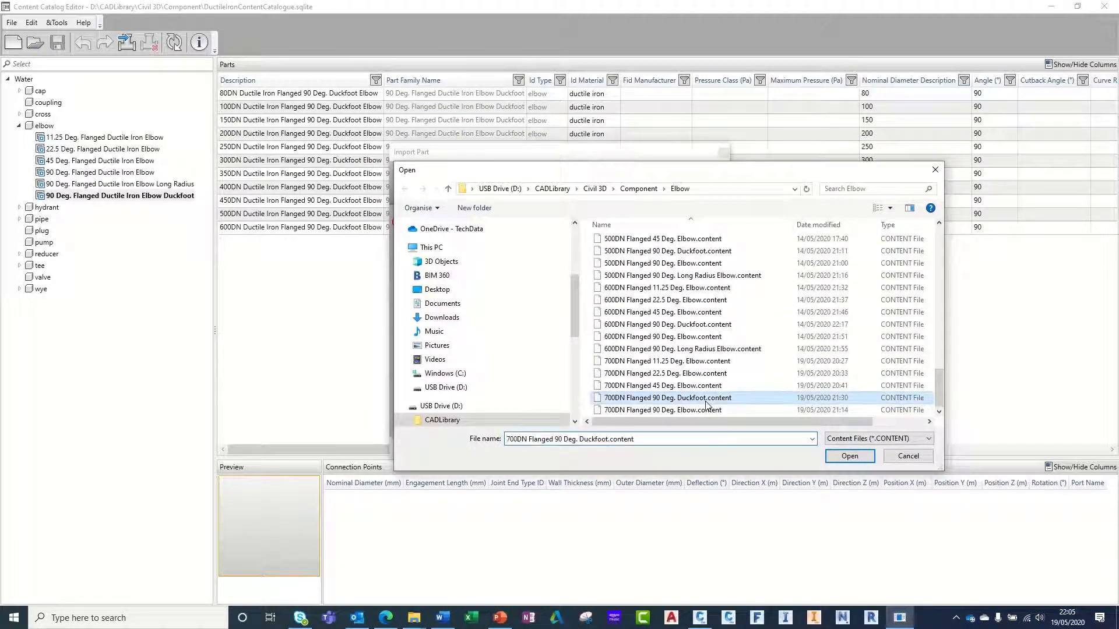
click(847, 456)
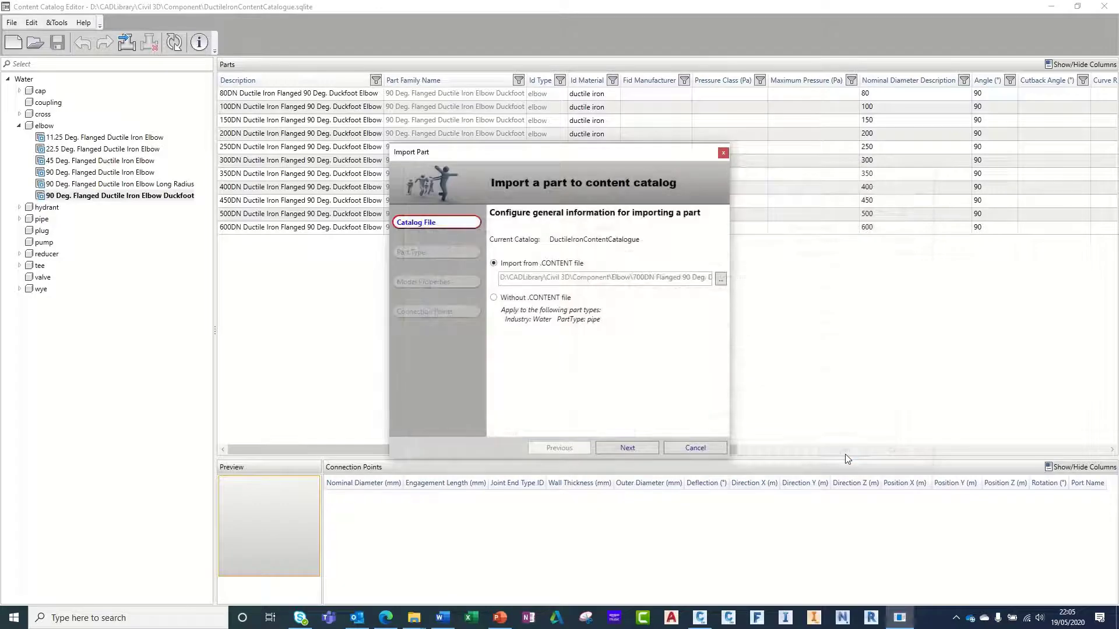
click(620, 447)
Set the part type to elbow and the part family name to 90 Deg. Flanged Ductile Iron Elbow Duckfoot.
click(595, 261)
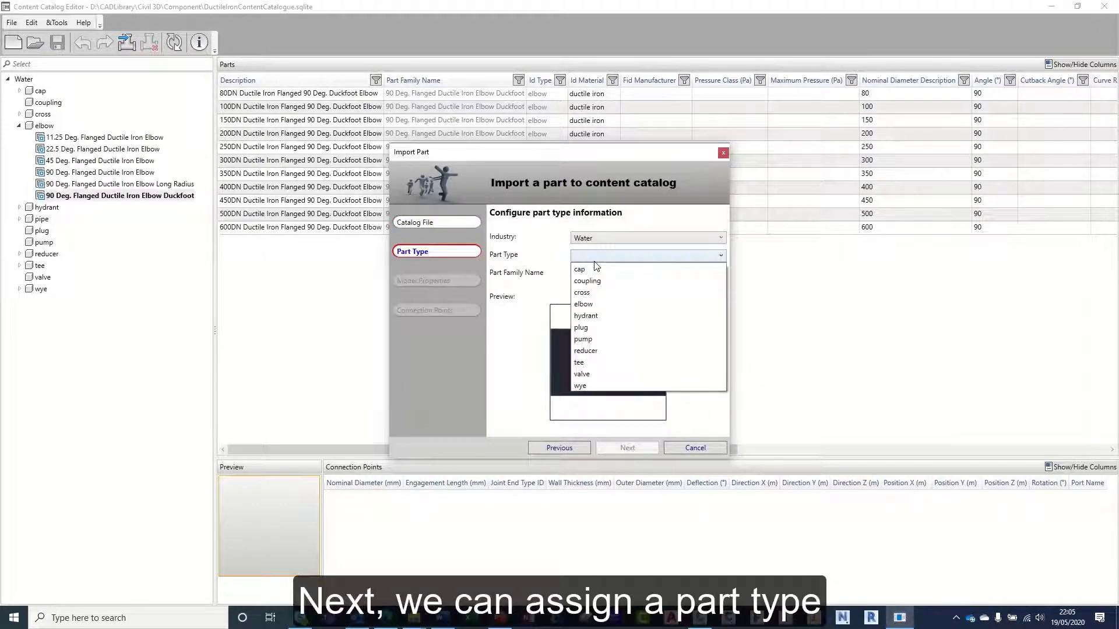
click(599, 304)
click(721, 274)
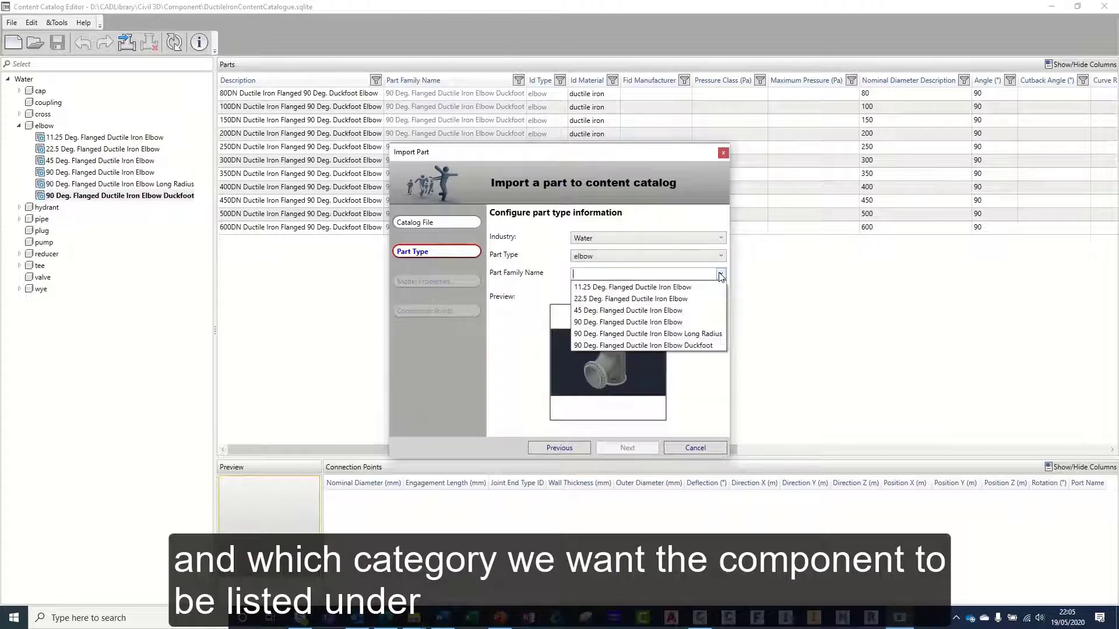
click(655, 345)
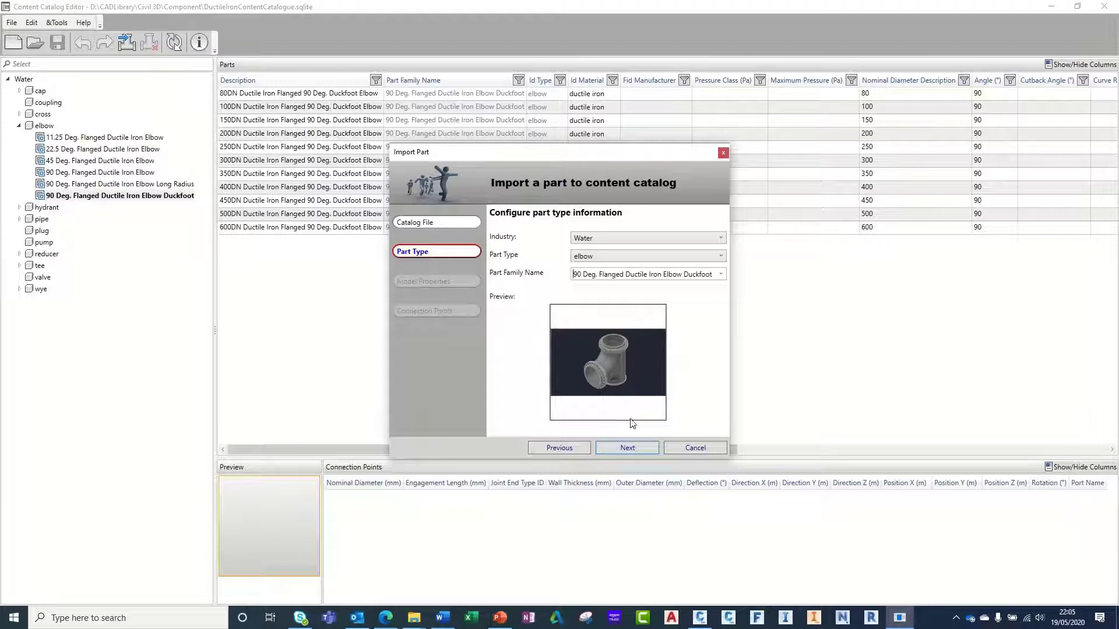
click(627, 448)
Set the imported part's angle to 90° and its material to ductile iron in the model properties.
click(621, 254)
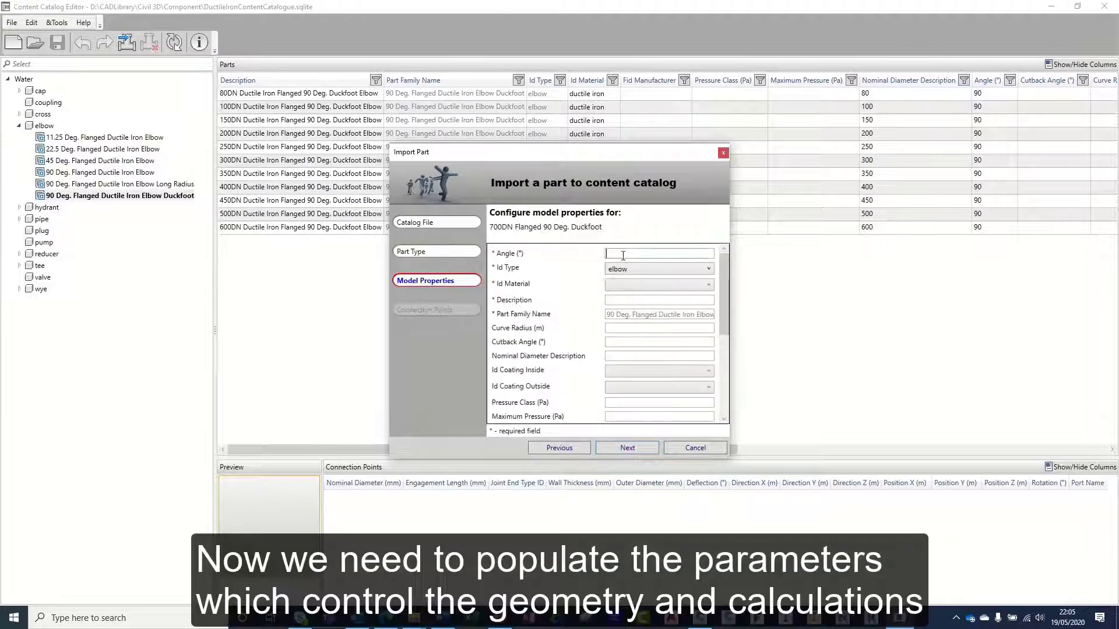
text(90)
click(624, 271)
click(626, 283)
click(629, 285)
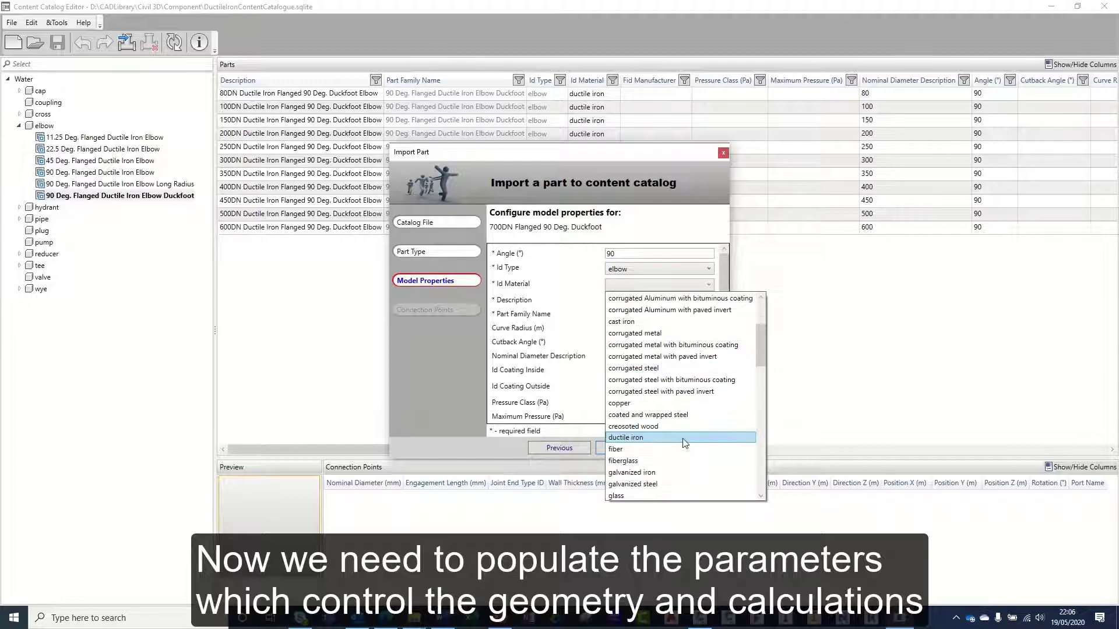
click(685, 443)
Enter the description "700DN Ductile Iron Flanged 90 Deg. Duckfoot Elbow" and proceed to the connection point data.
click(633, 300)
text(700DN Duct)
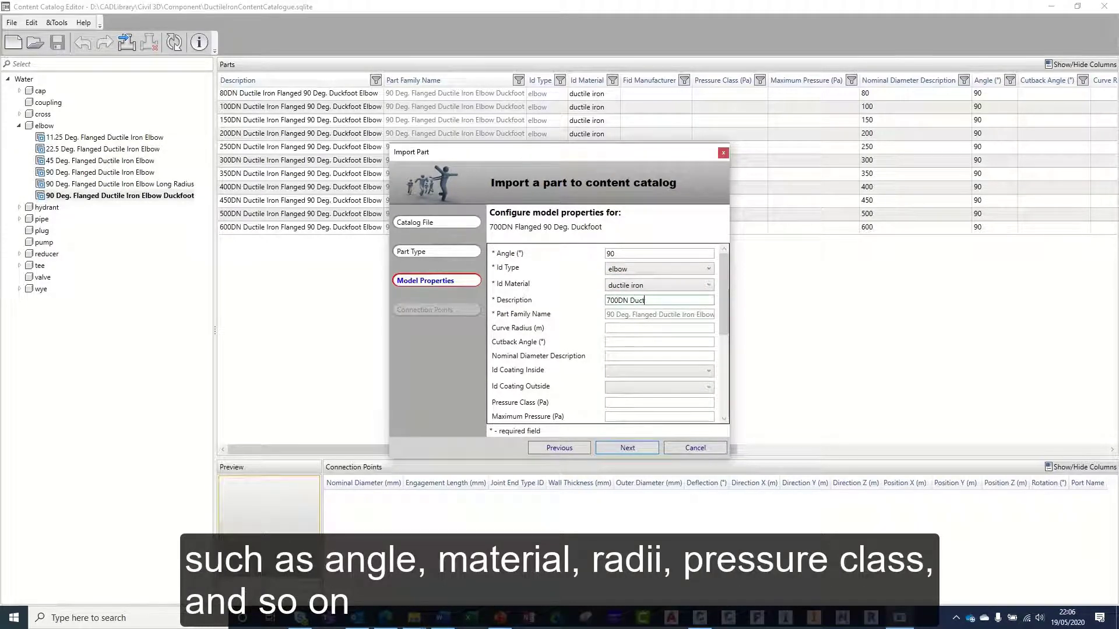
text(ile Iron Flanged )
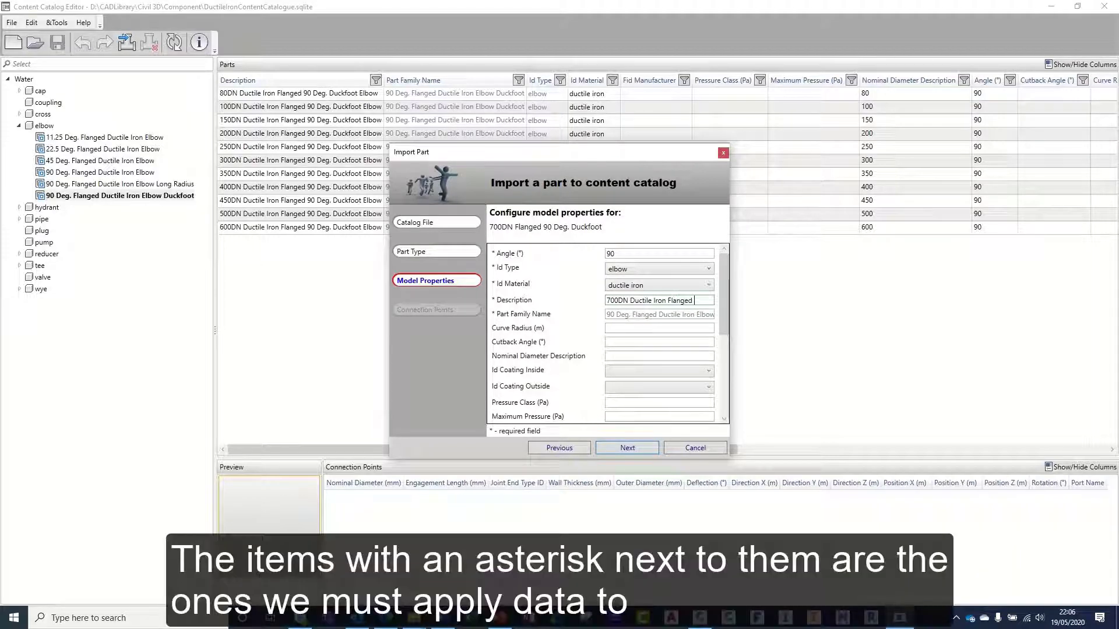
text(90 Deg. Duckfoot Elbow)
click(643, 328)
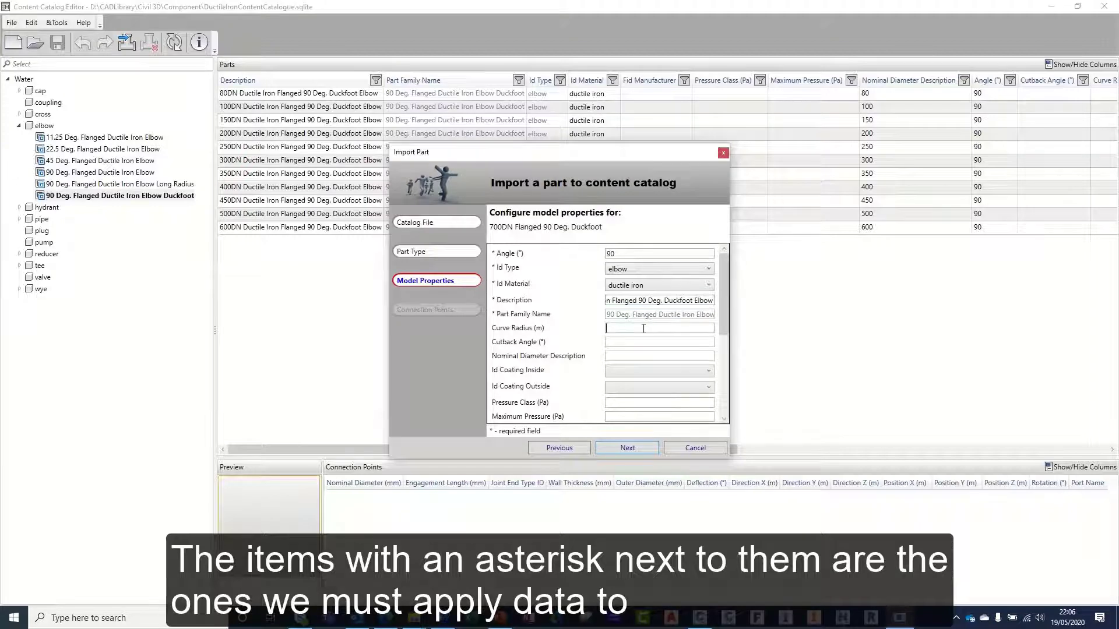
mouse_move(721, 299)
mouse_down()
mouse_move(728, 377)
mouse_move(730, 297)
mouse_up()
click(625, 447)
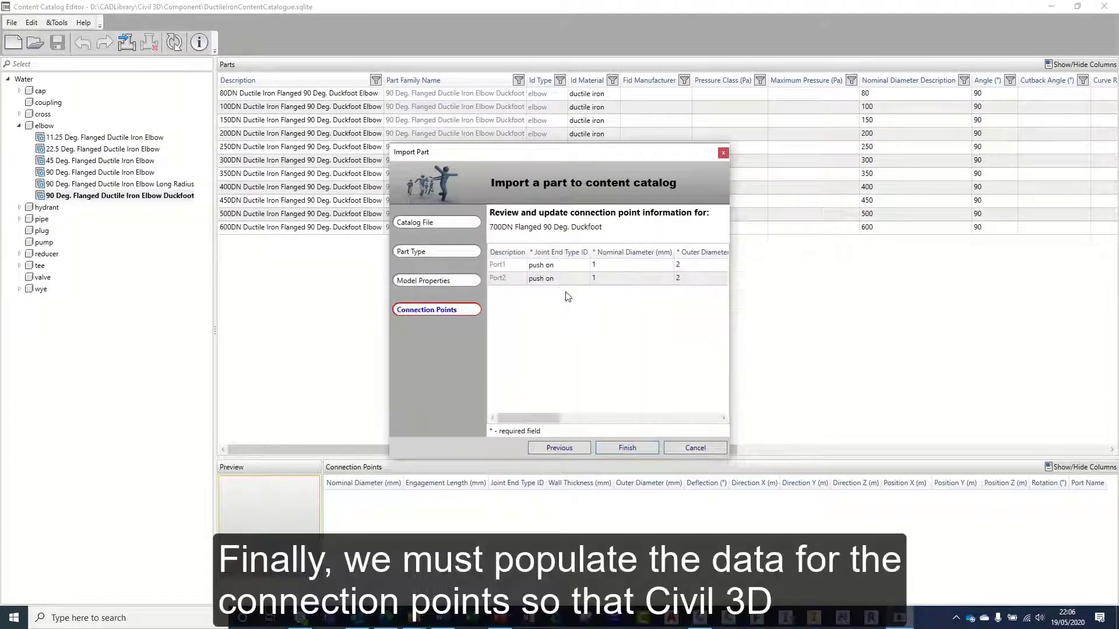
Set the joint end type of both connection ports, Port1 and Port2, to flanged.
click(557, 265)
click(582, 265)
click(542, 324)
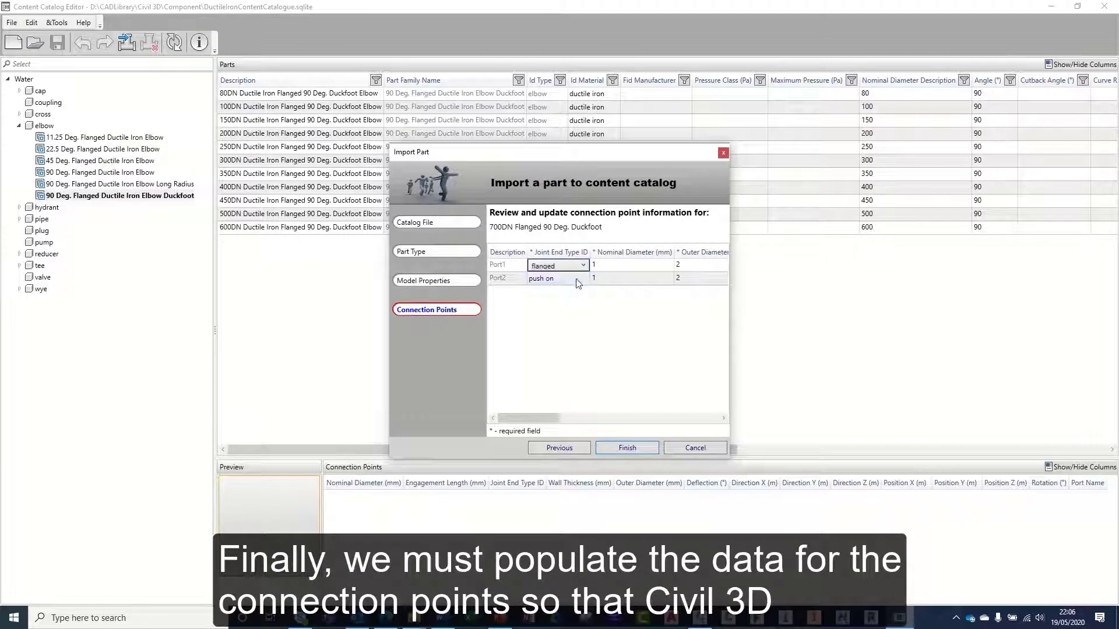
click(556, 278)
click(582, 279)
click(542, 337)
Set the nominal diameter of both ports to 700 mm and their outer diameter to 738 mm.
click(610, 265)
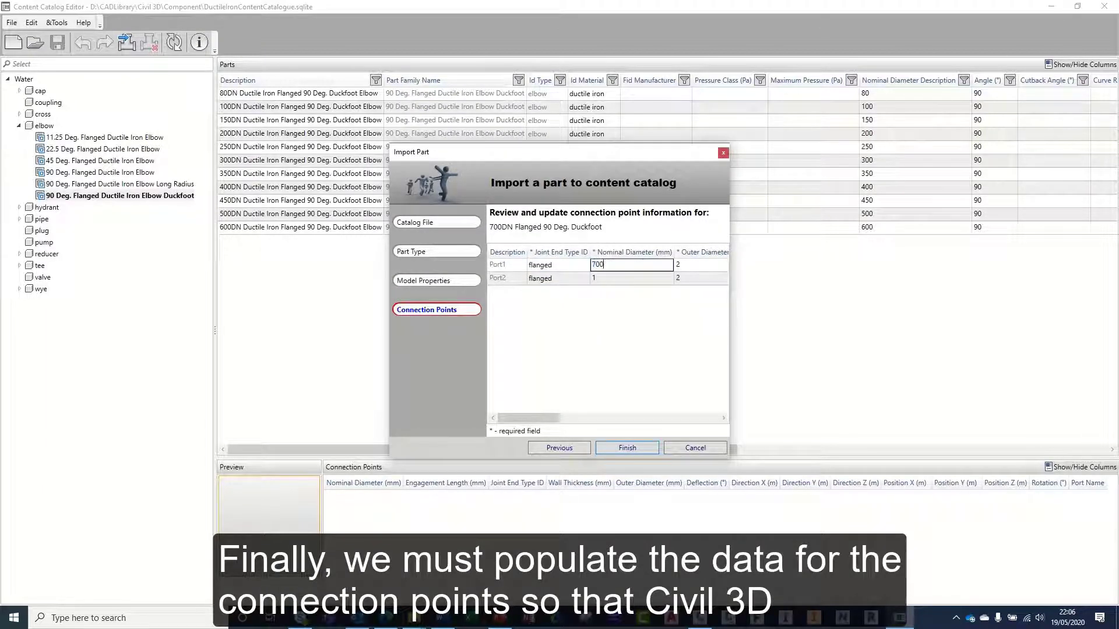
click(613, 279)
text(700)
click(694, 266)
text(738)
click(687, 280)
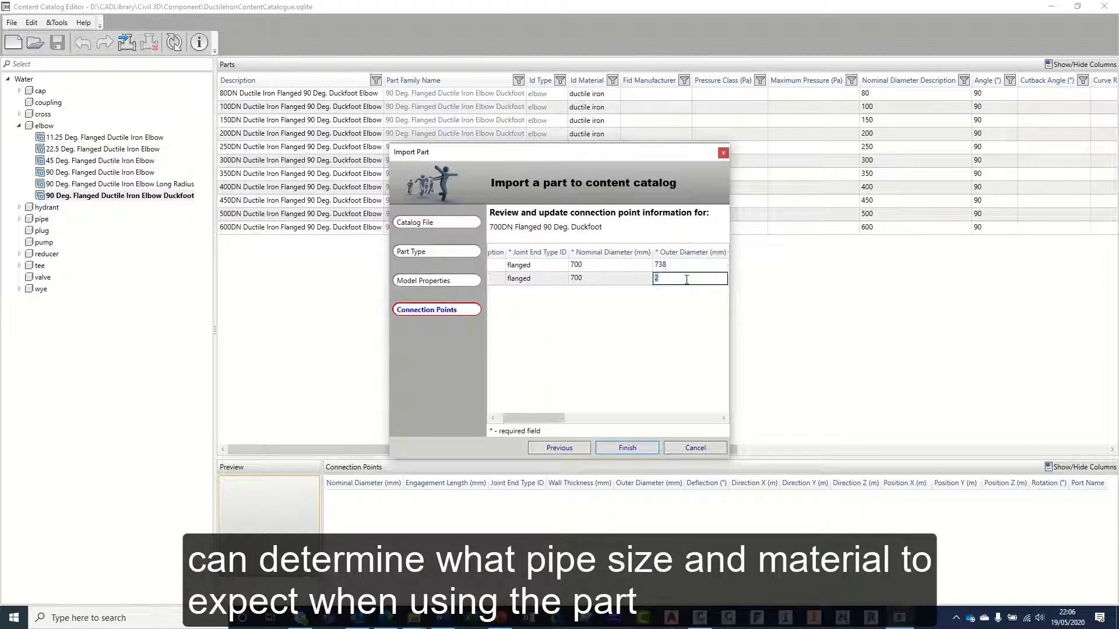
Set the wall thickness of both ports to 19 mm and finish importing the part.
mouse_move(533, 417)
mouse_down()
mouse_move(691, 417)
mouse_move(527, 418)
mouse_up()
click(618, 264)
text(19)
click(610, 279)
click(641, 448)
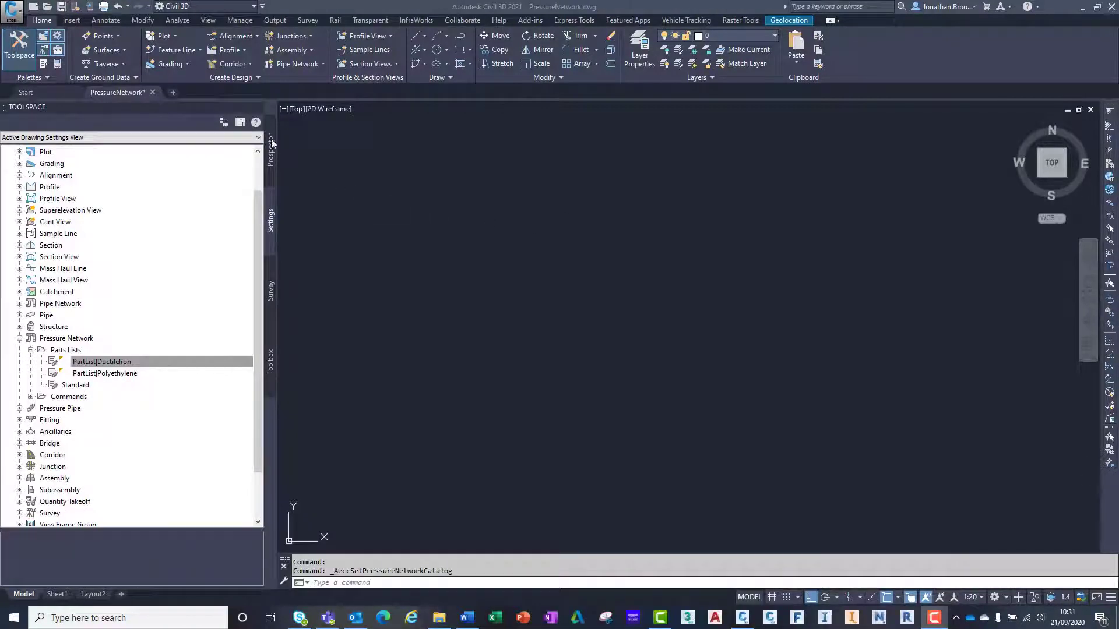
Set the pressure network catalog folder to F:\CADLibrary\Civil3D\Component in the Civil 3D drawing.
click(245, 79)
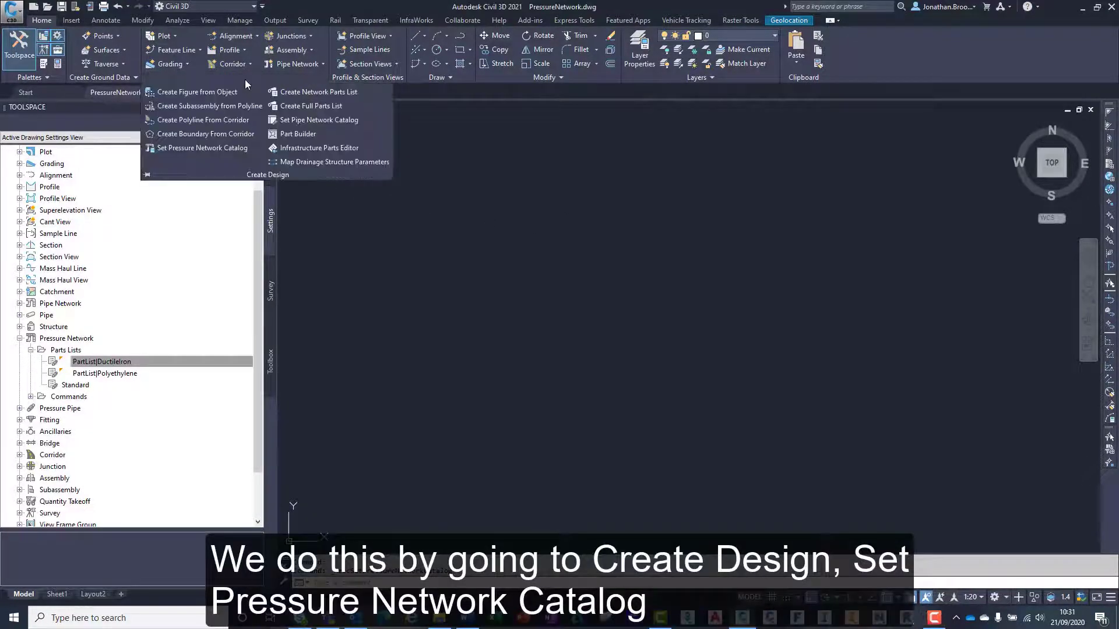
click(244, 149)
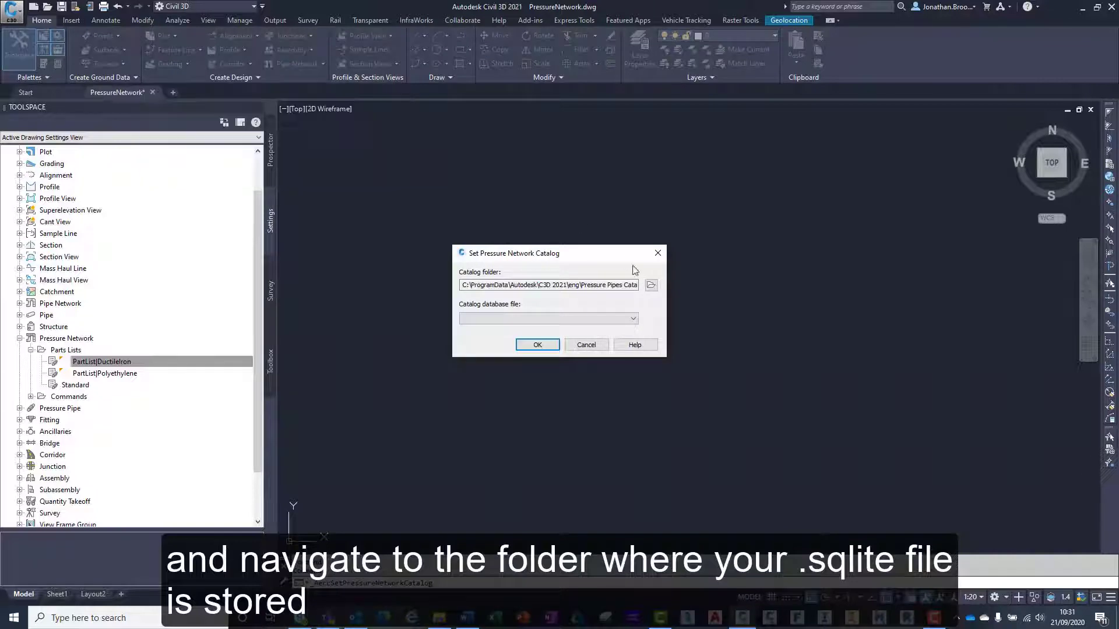
click(650, 287)
click(527, 182)
click(513, 212)
double_click(492, 226)
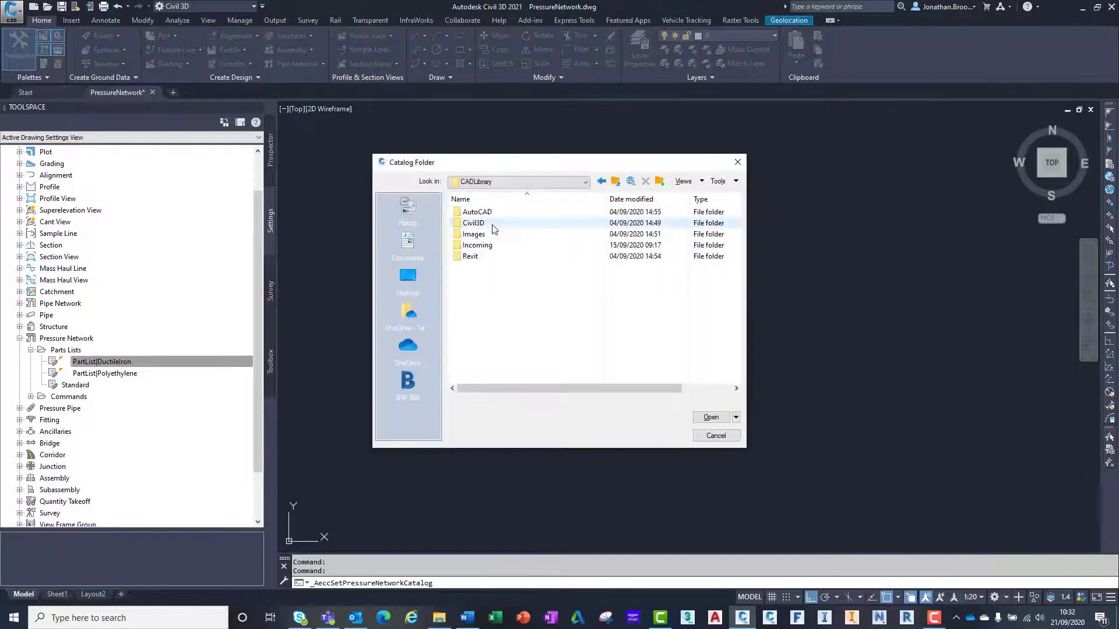
double_click(490, 224)
click(711, 417)
Choose DuctileIronContentCatalogue.sqlite as the catalog database file and apply the catalog setting.
click(574, 319)
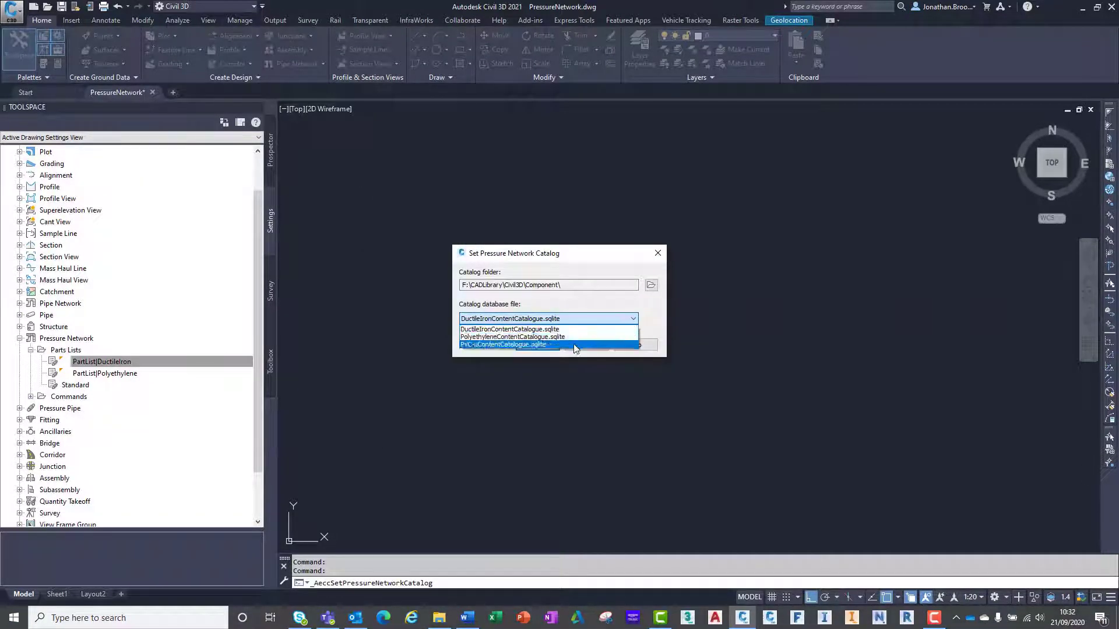
click(575, 330)
click(538, 345)
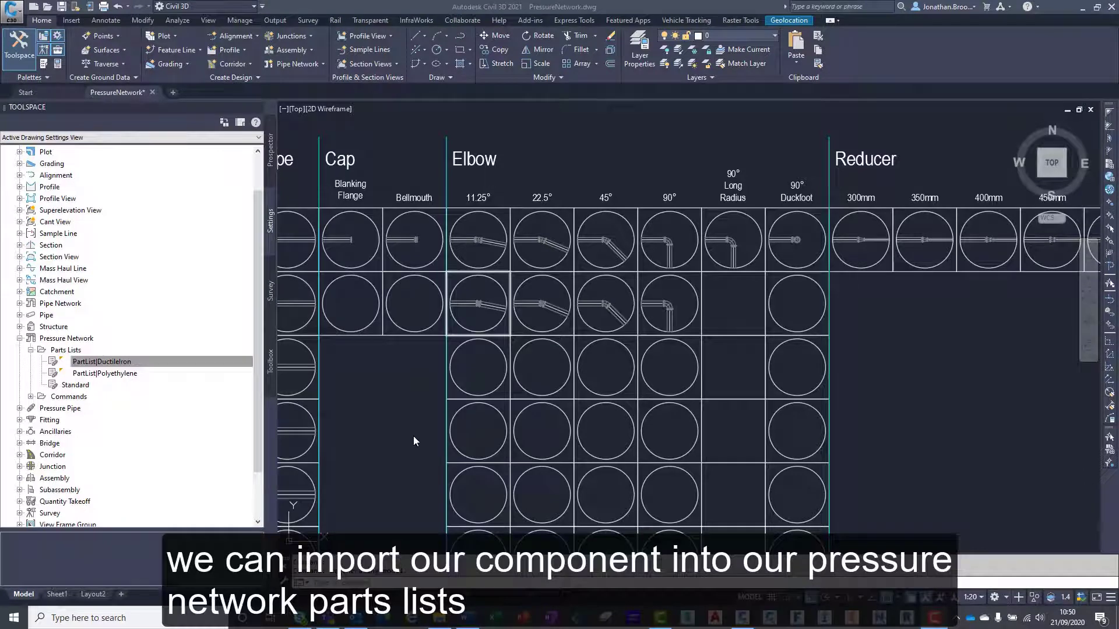
Open the PartList|DuctileIron pressure network parts list for editing and check its ductile iron Elbow fittings for the 700DN duckfoot elbow.
right_click(134, 358)
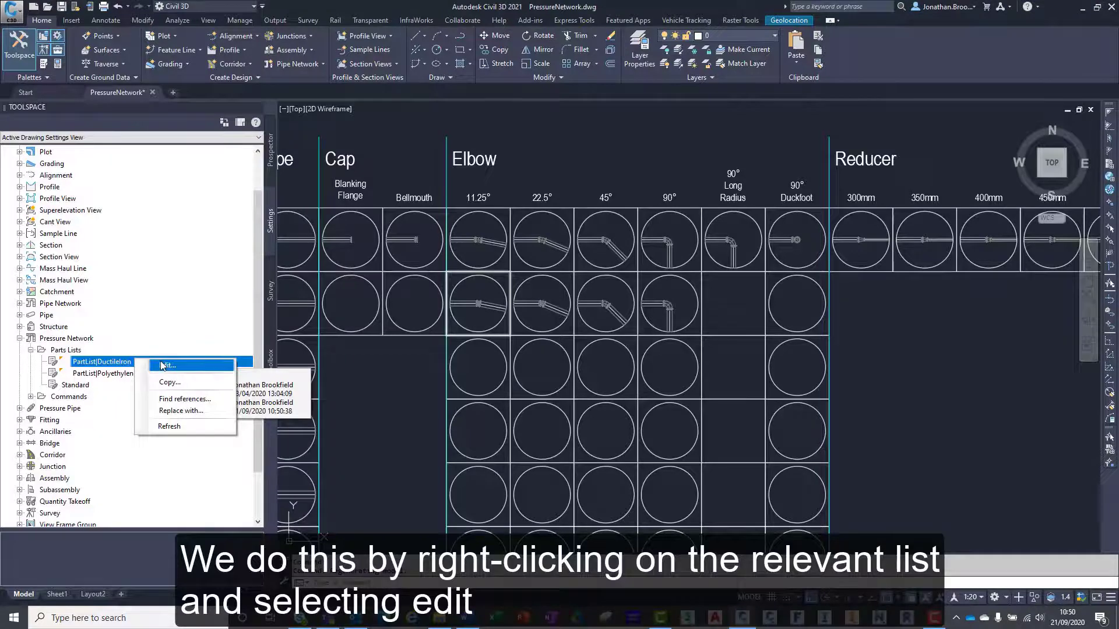
click(162, 365)
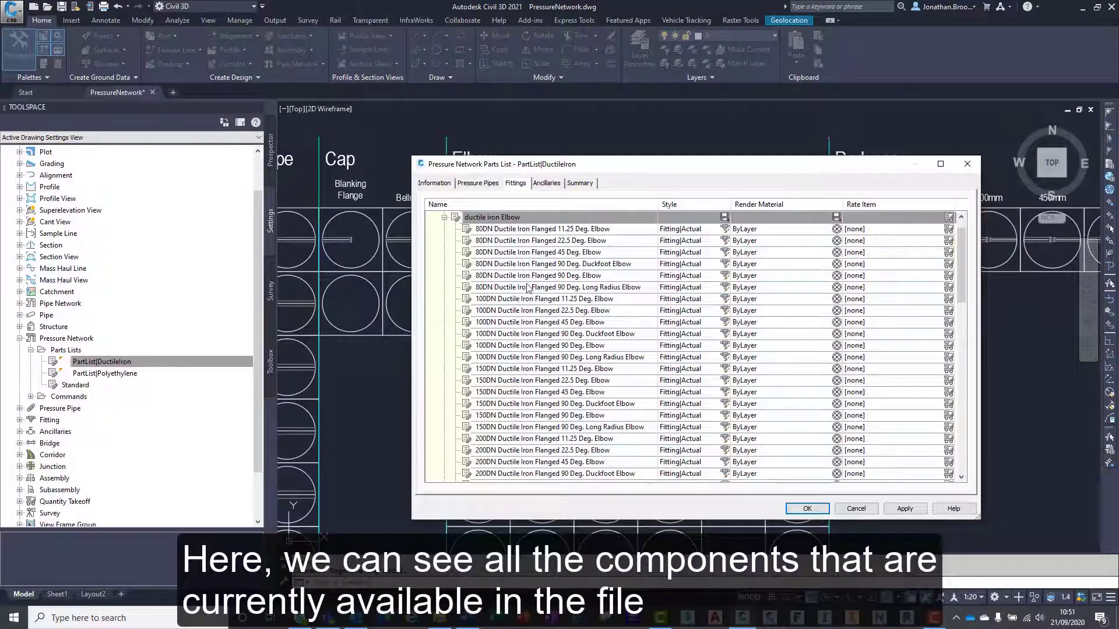
click(444, 217)
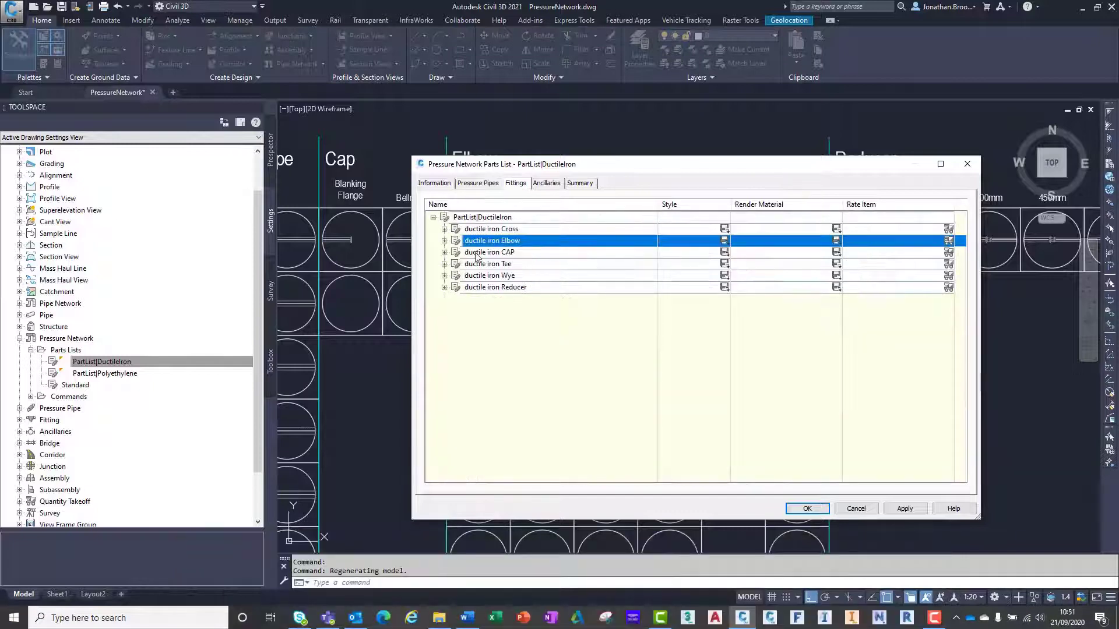
click(444, 241)
scroll(563, 304, down, 17)
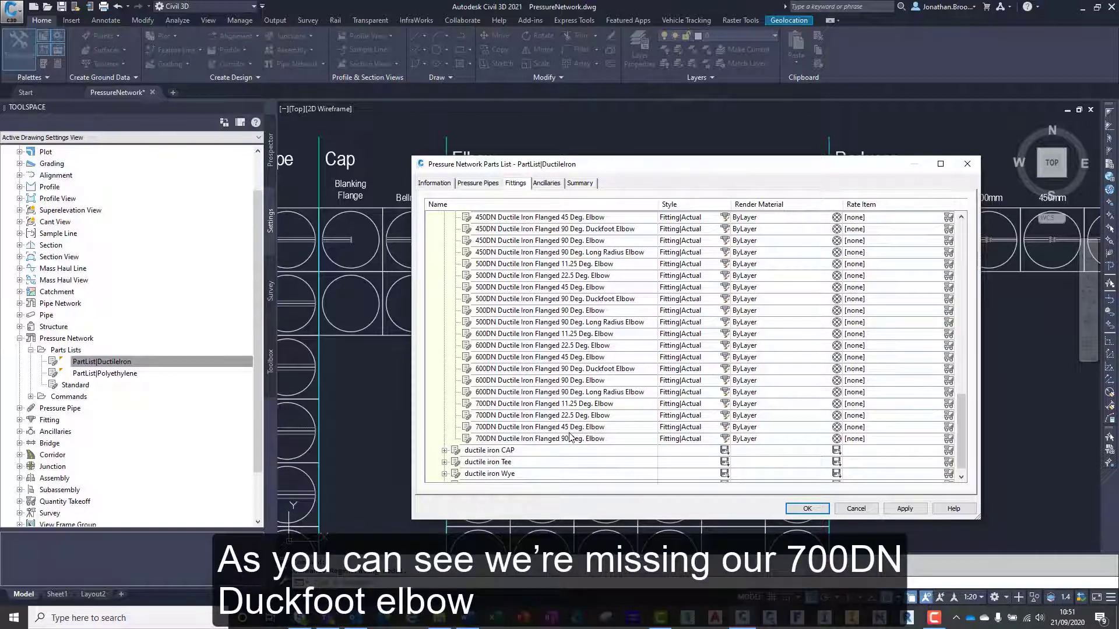
scroll(574, 427, up, 18)
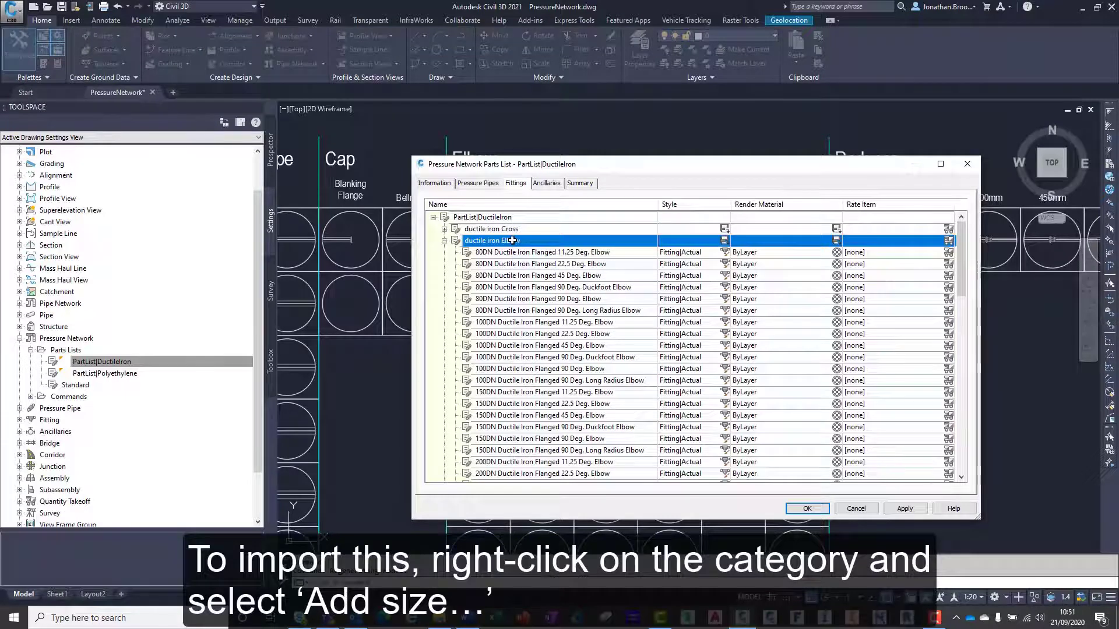
Add all nominal diameter sizes to the ductile iron Elbow category and check the elbow list for the 700DN duckfoot part.
right_click(511, 240)
click(543, 245)
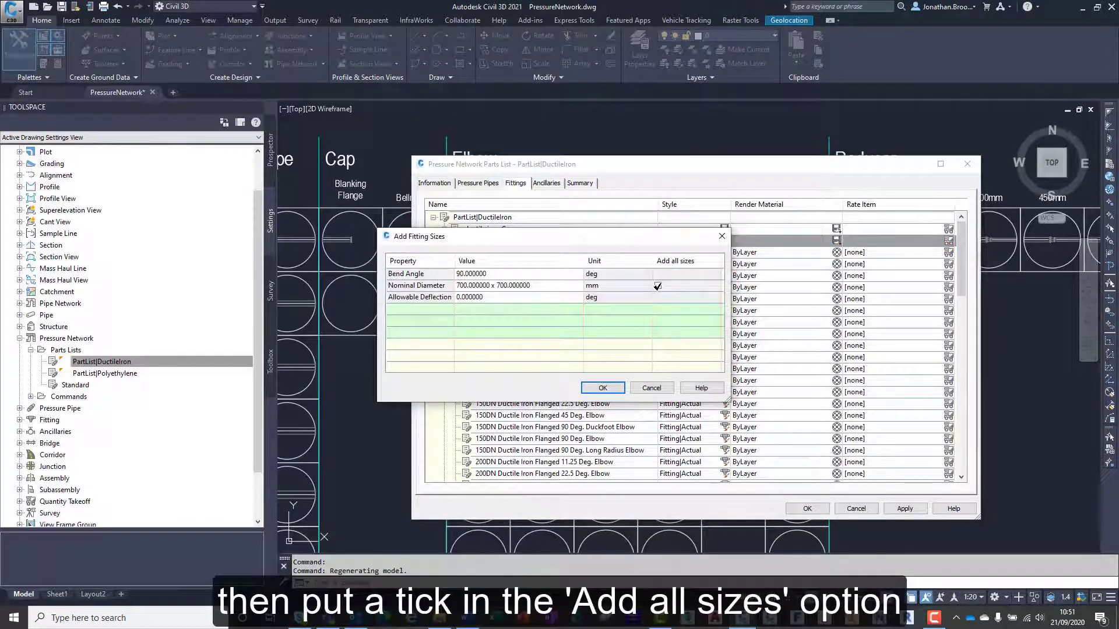
click(658, 285)
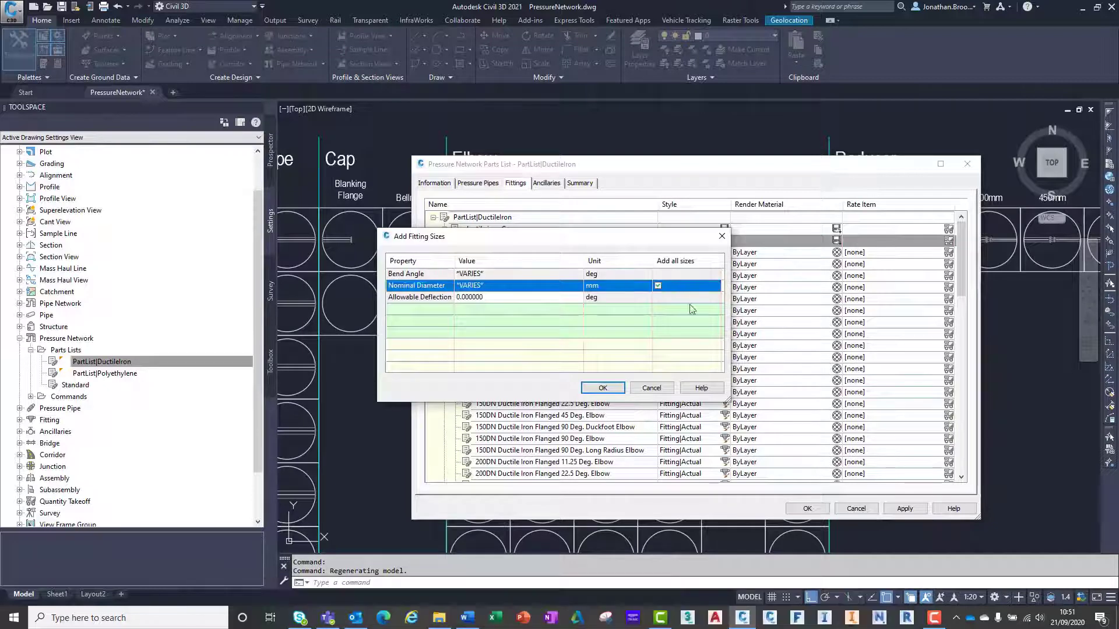
click(602, 388)
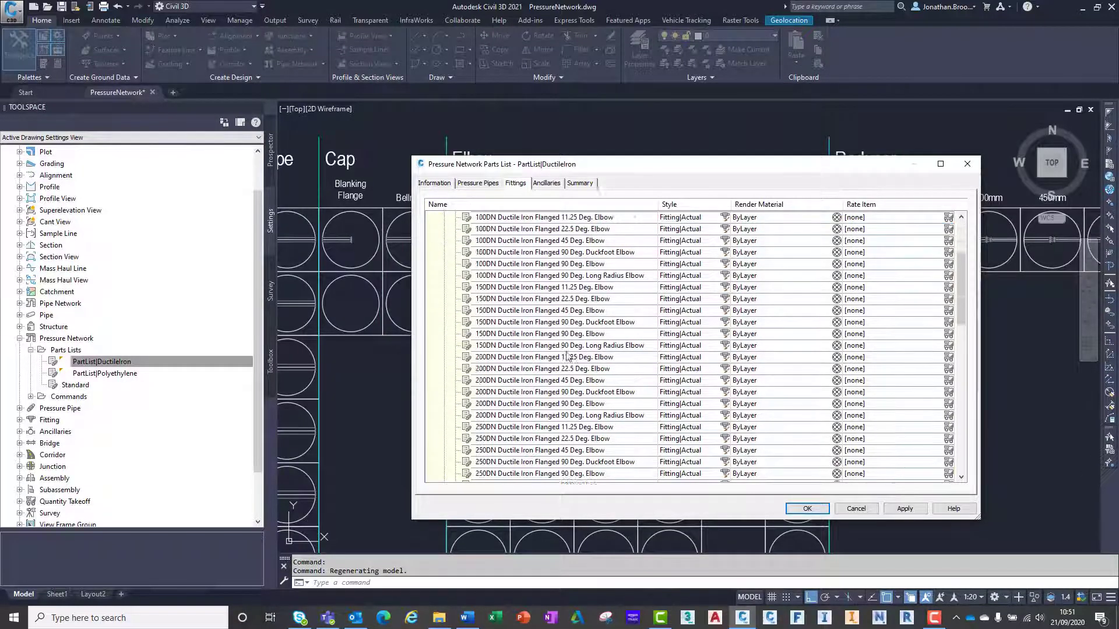
scroll(567, 356, down, 15)
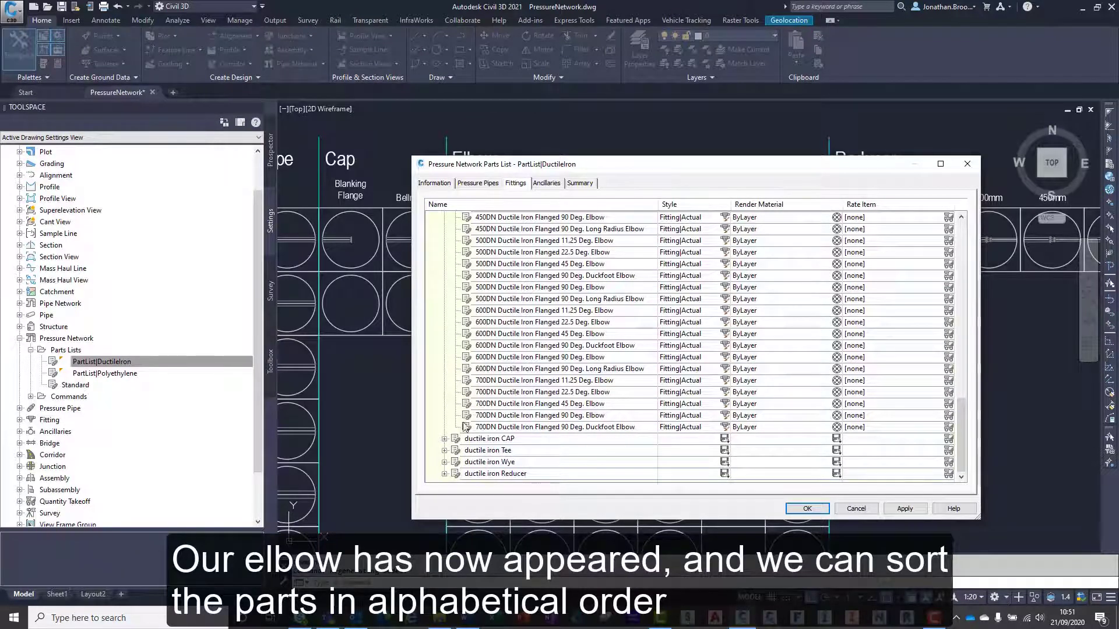
scroll(595, 391, up, 20)
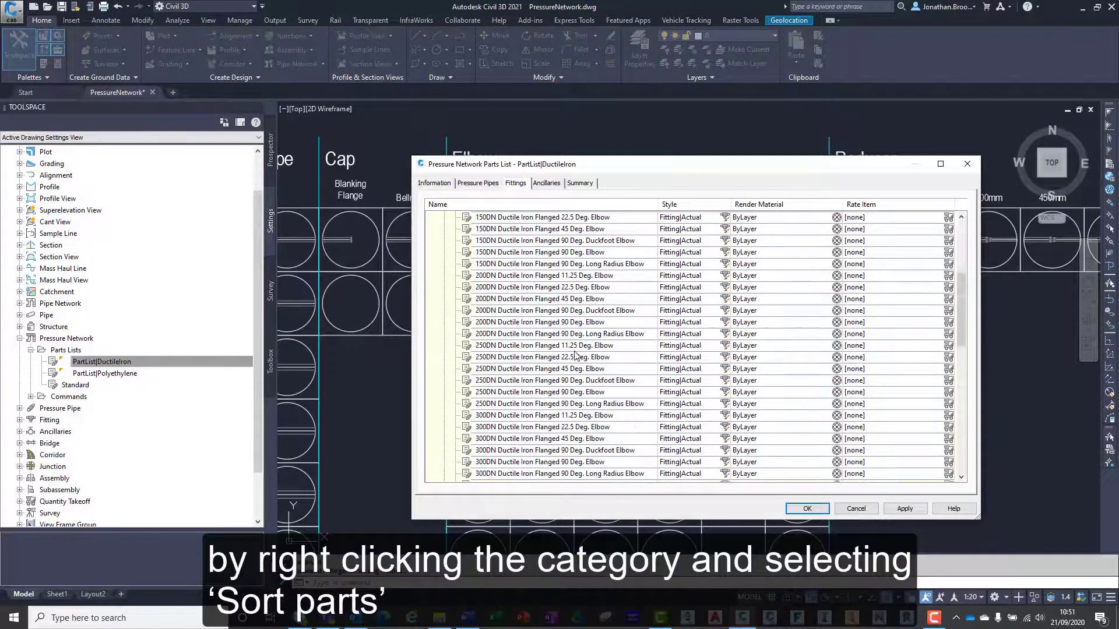
Sort the parts in the ductile iron Elbow category, check the 700DN duckfoot elbow's place, and apply and close the parts list.
right_click(499, 244)
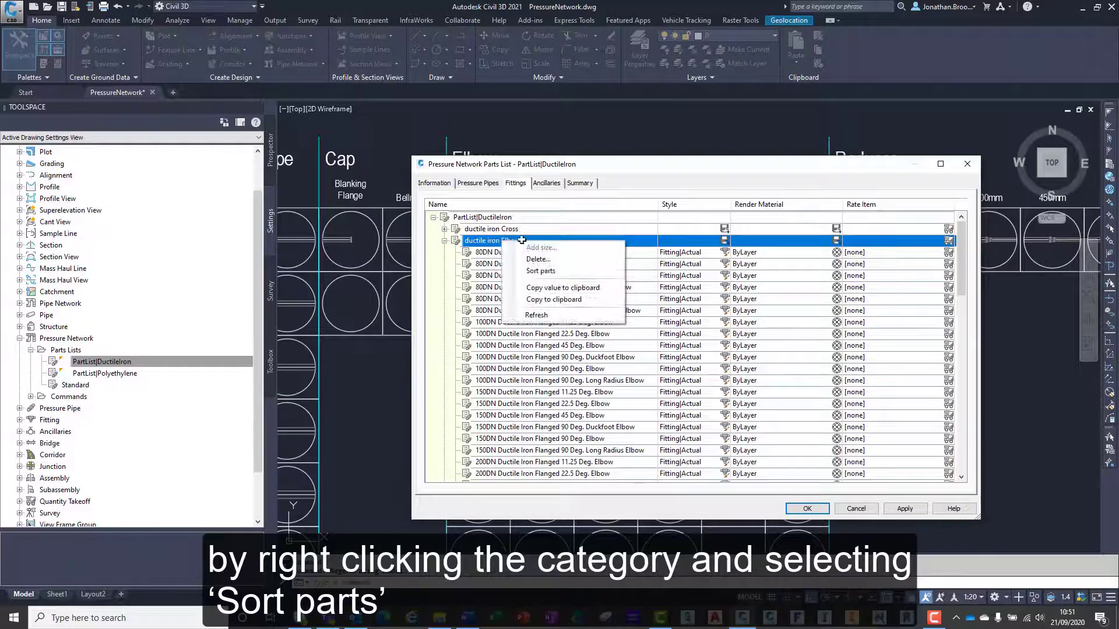
click(536, 261)
drag(961, 261, 960, 428)
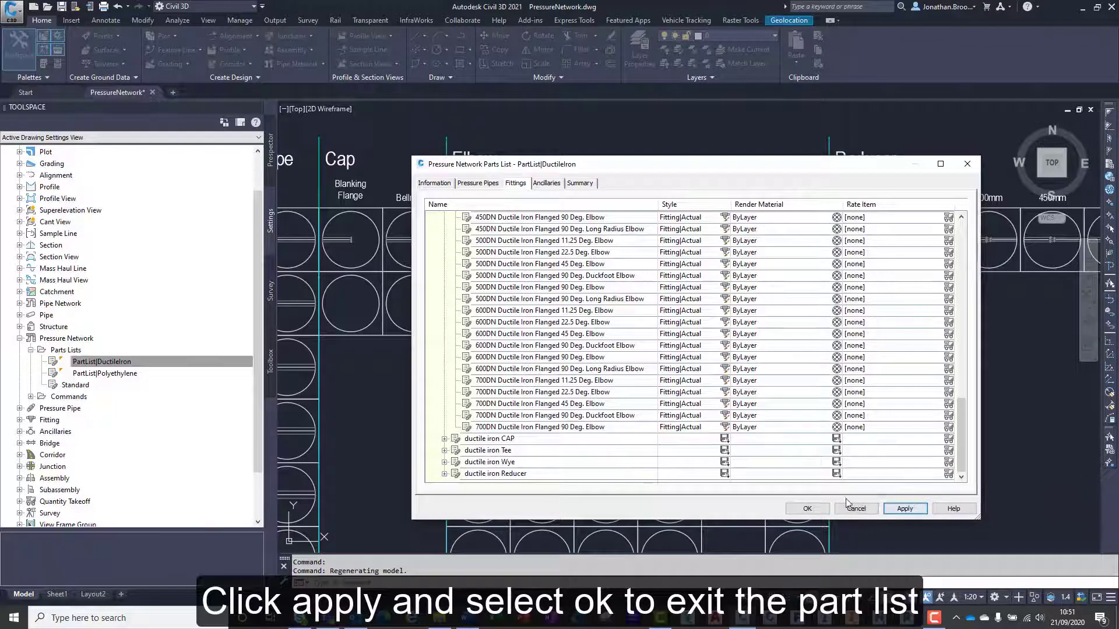
click(807, 509)
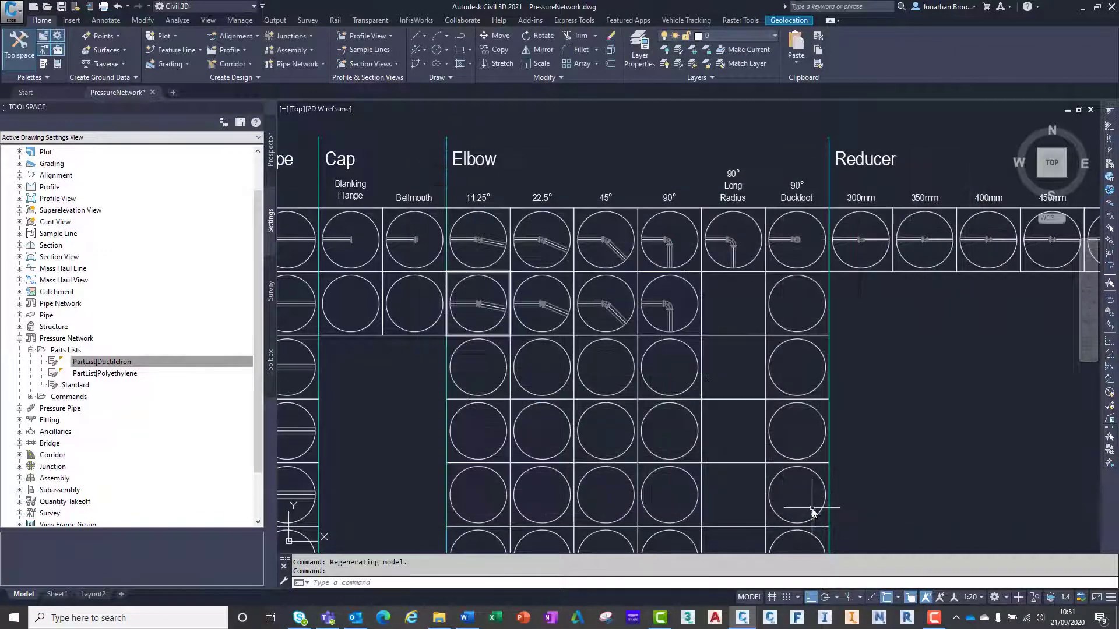
Start plan layout editing of the ductile iron network with the 700DN Ductile Iron Pipe size and the 700DN flanged 90-degree duckfoot elbow fitting.
click(780, 240)
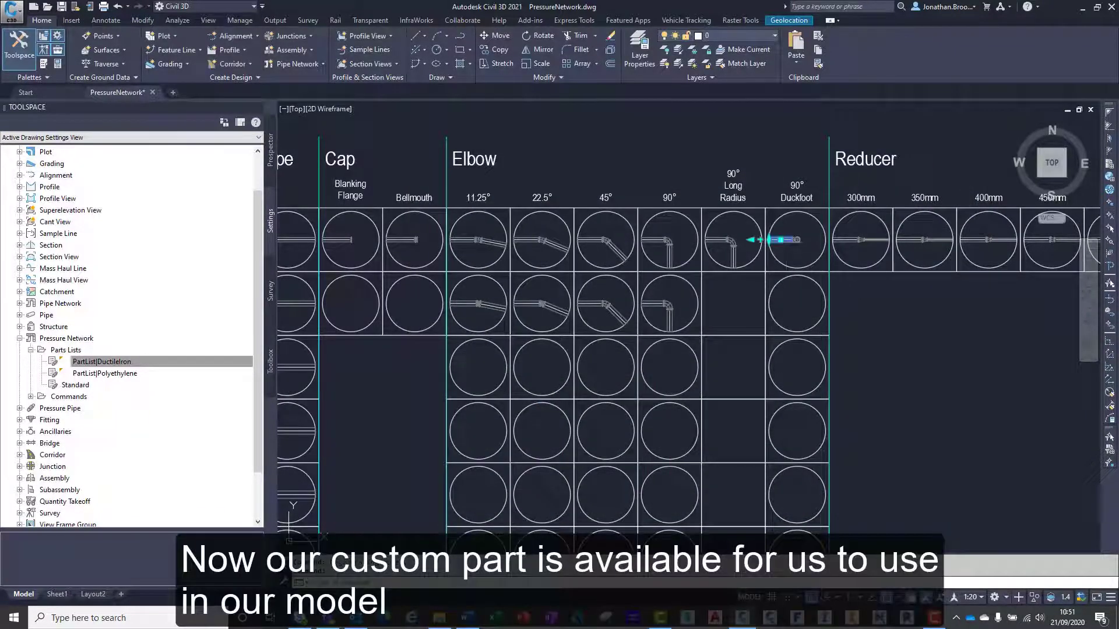
click(226, 86)
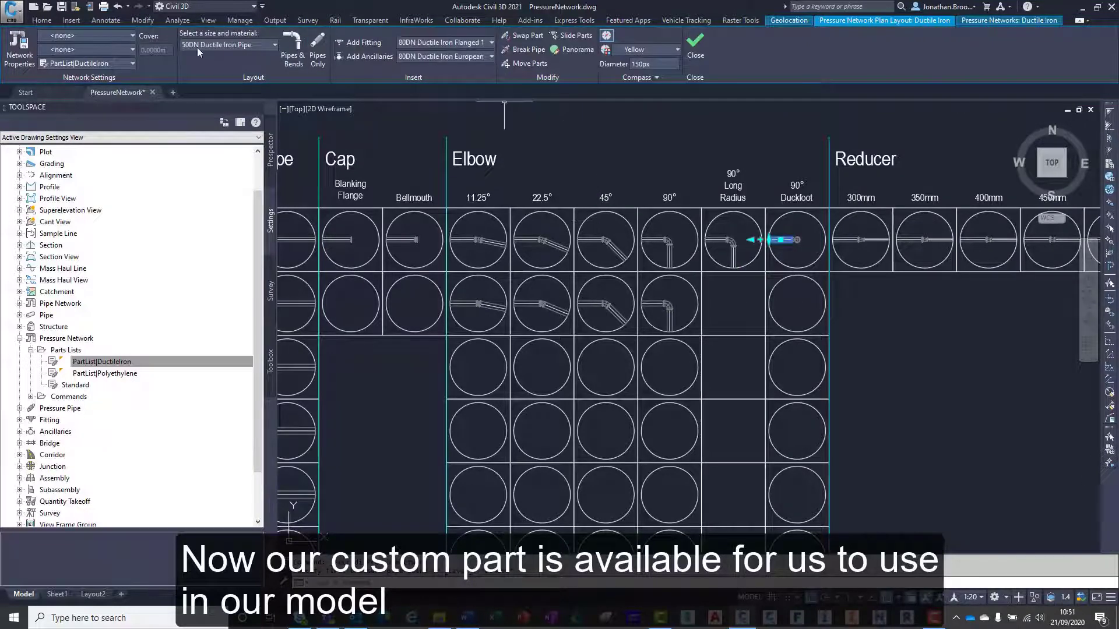
click(197, 48)
click(236, 156)
click(450, 43)
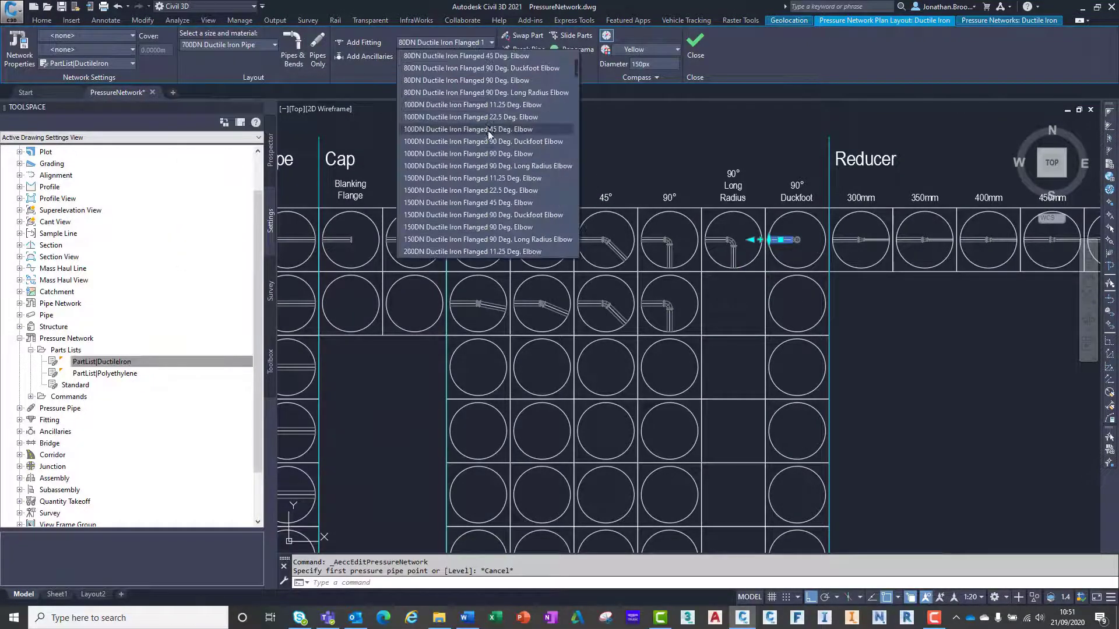
scroll(488, 140, down, 4)
click(504, 151)
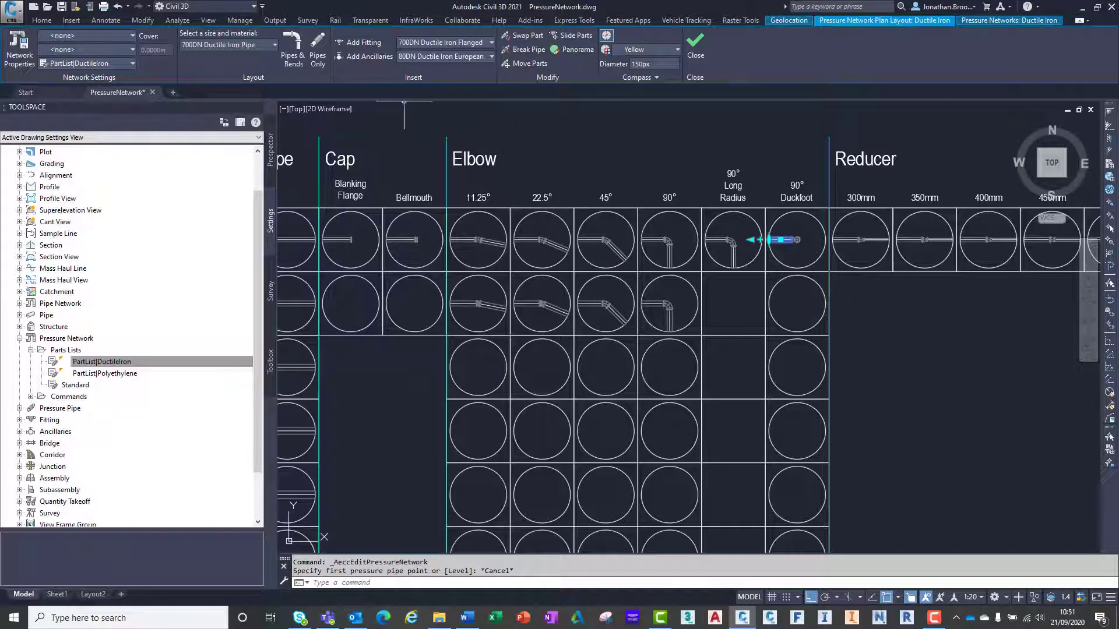
Add the 700DN duckfoot elbow at the centre of the empty second-row circle in the 90° Duckfoot column.
click(364, 42)
click(797, 304)
key(Escape)
key(Escape)
scroll(800, 304, up, 10)
Extend a 700DN pipe from the duckfoot elbow's horizontal flange to the west edge of the surrounding circle.
click(799, 304)
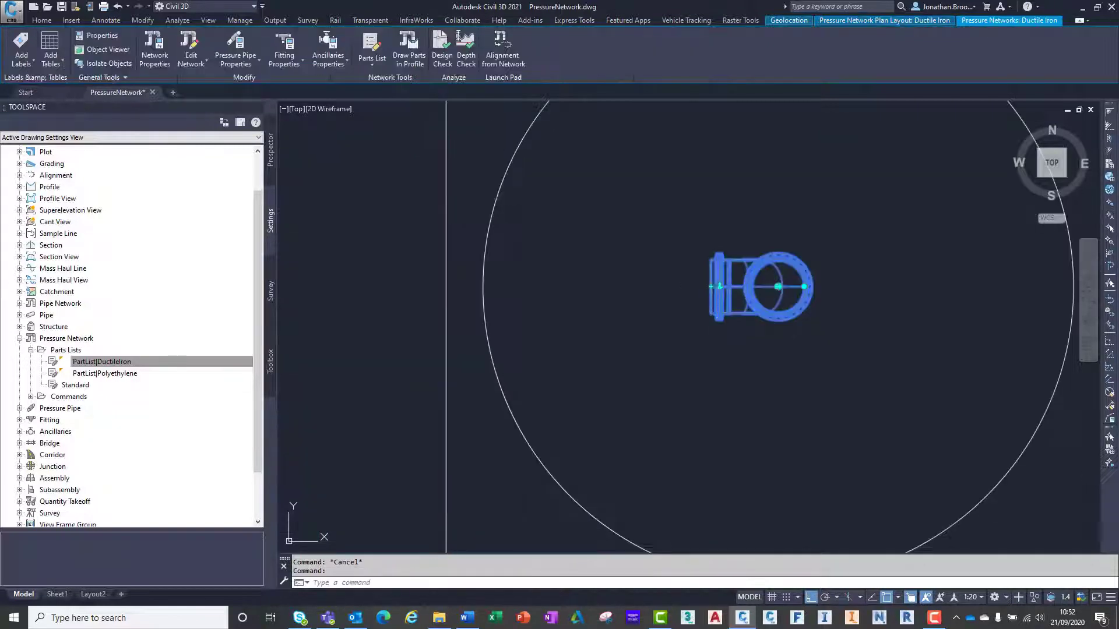
click(718, 287)
click(483, 286)
key(Escape)
key(Escape)
Isolate the new pipe and duckfoot elbow and show them in the SW Isometric view.
click(751, 335)
click(665, 266)
right_click(659, 213)
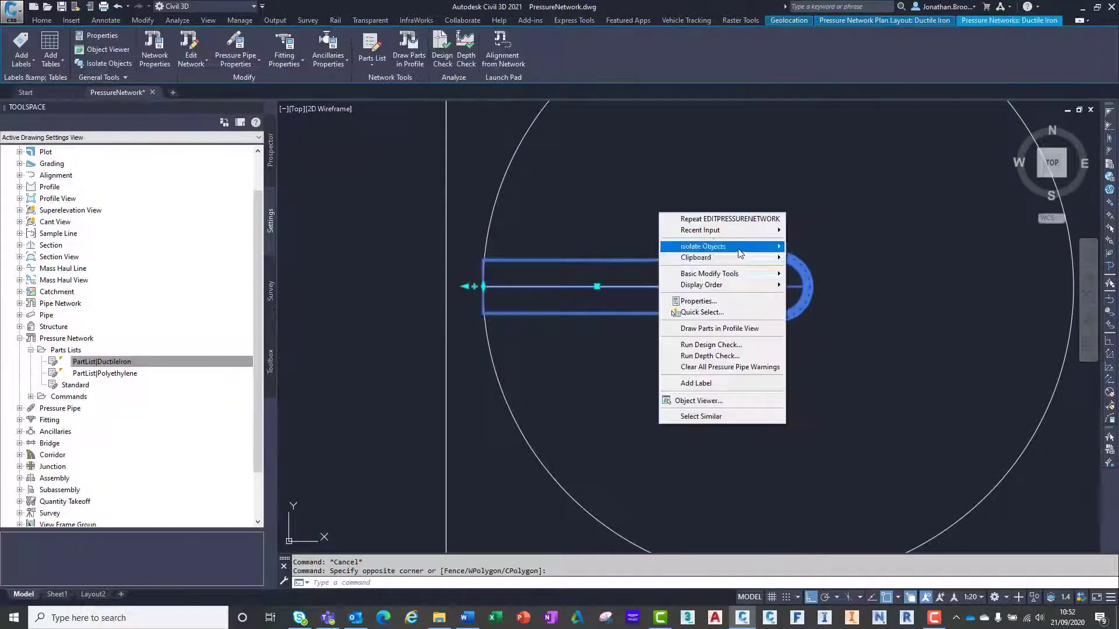
mouse_move(738, 249)
click(821, 246)
click(1040, 176)
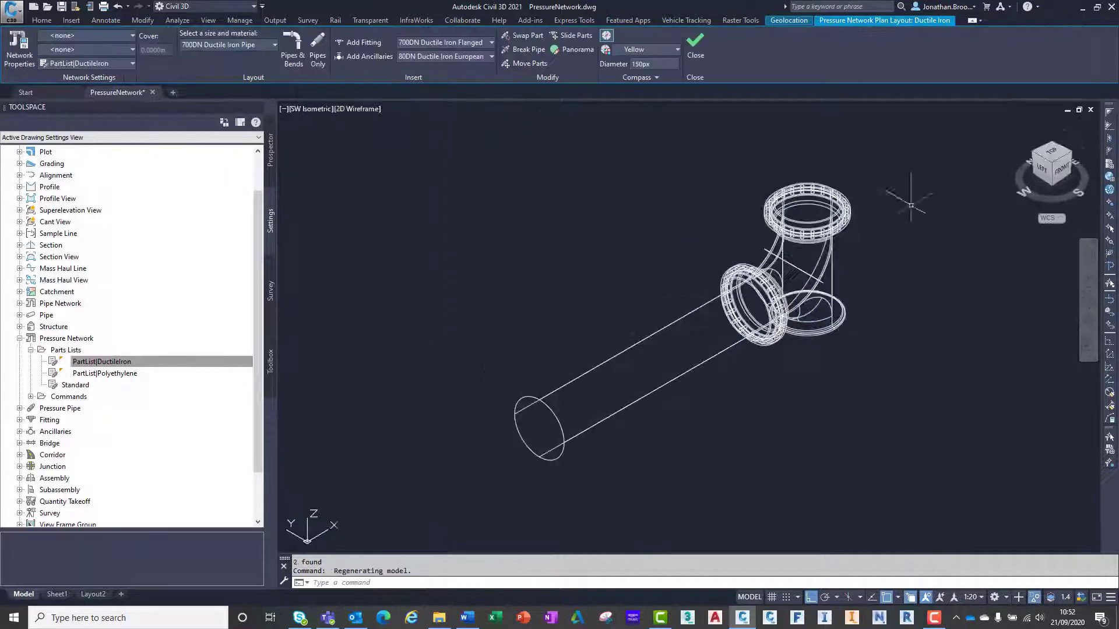
Lay a vertical 700DN pipe from the duckfoot elbow's upper flange with a length of 1, and end the layout.
click(836, 210)
click(807, 196)
scroll(808, 202, down, 6)
key(BackSpace)
key(BackSpace)
key(Return)
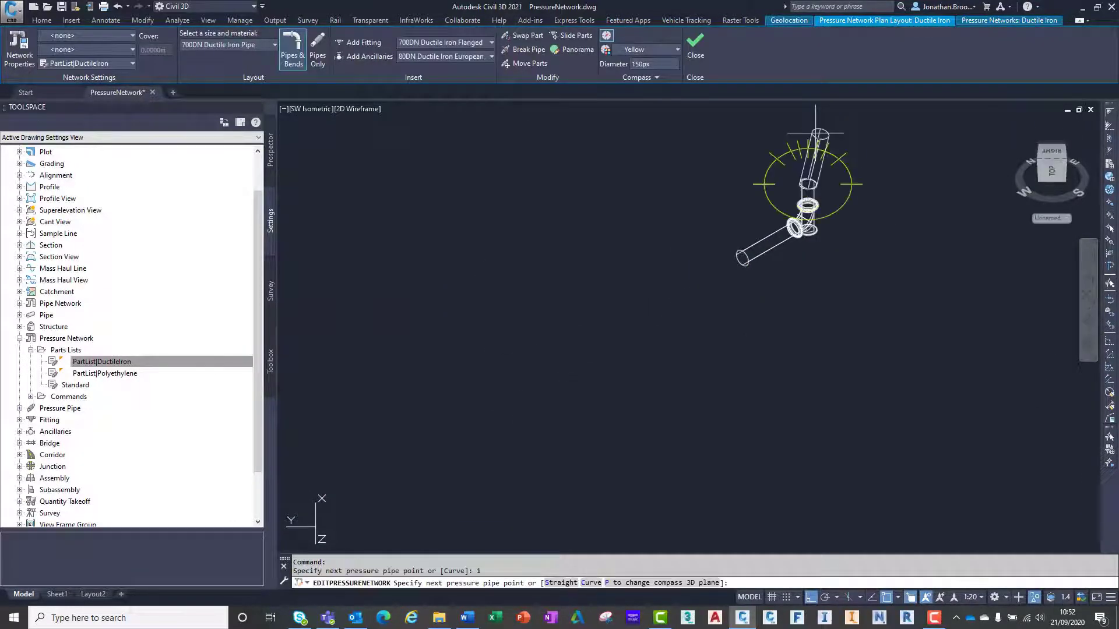
key(Escape)
key(Escape)
Open the selected pipes and duckfoot elbow in the Object Viewer and examine the assembly in 3D.
scroll(844, 188, up, 4)
click(825, 324)
click(607, 195)
right_click(592, 175)
click(652, 381)
drag(652, 385, 599, 341)
click(794, 9)
drag(839, 256, 842, 360)
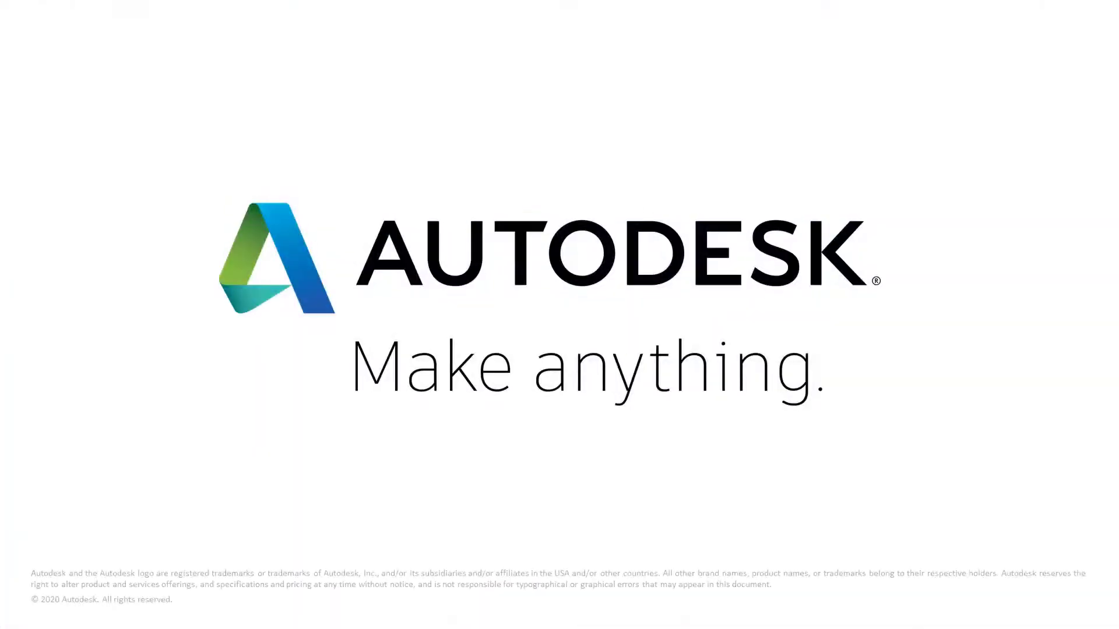